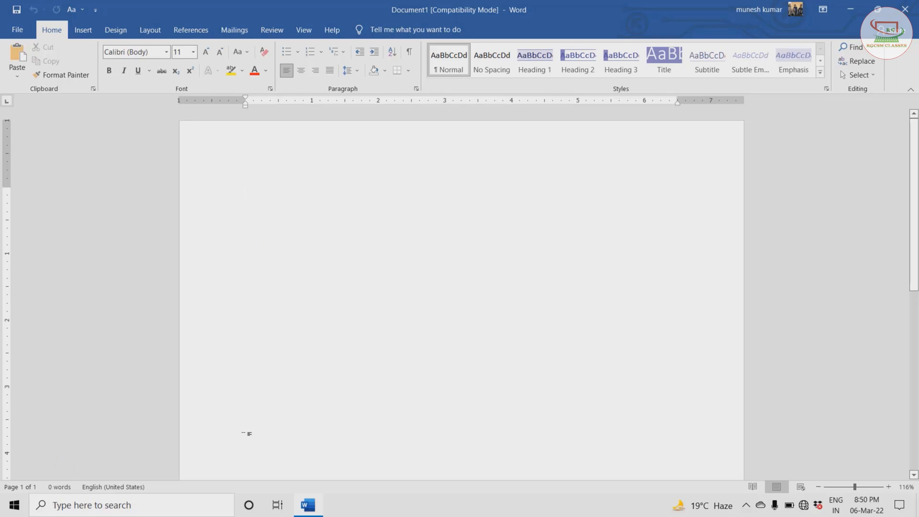
- Generate sample paragraphs on the blank page by entering =rand()
text(=r)
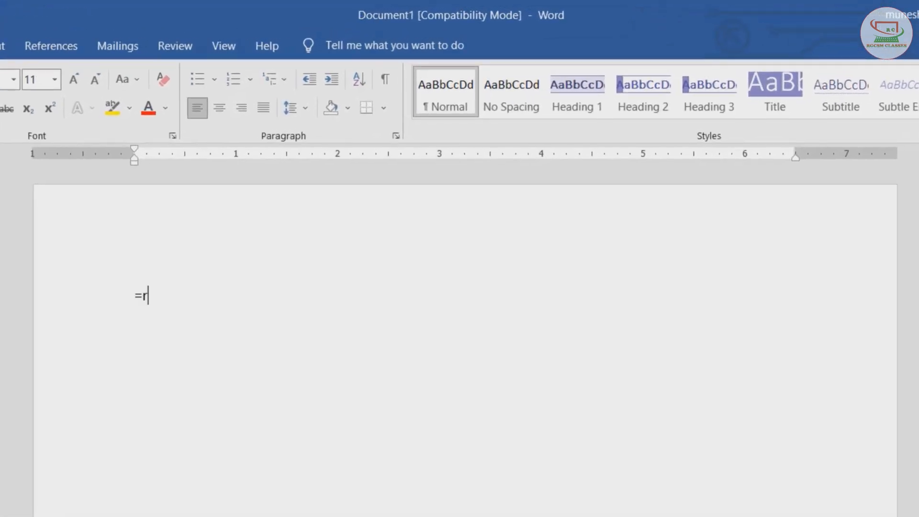
text(and())
key(Return)
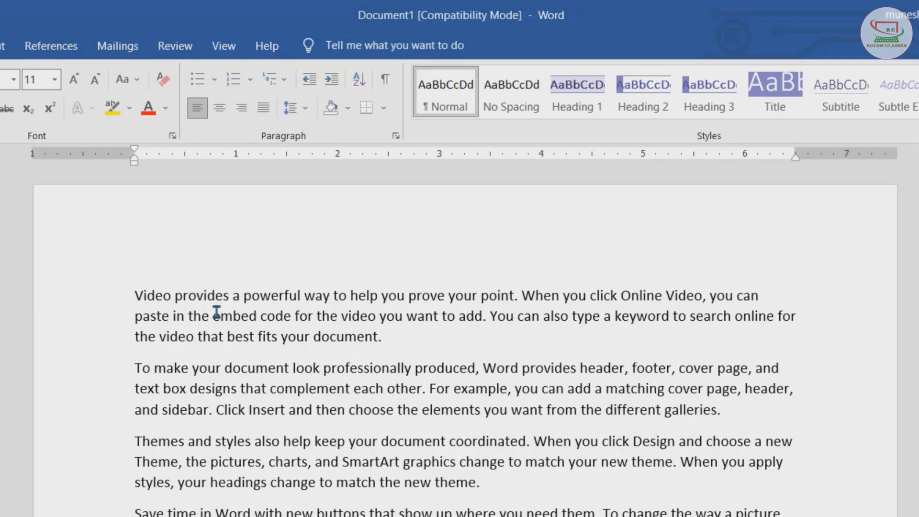
- Select all of the generated text and delete it
scroll(216, 311, down, 3)
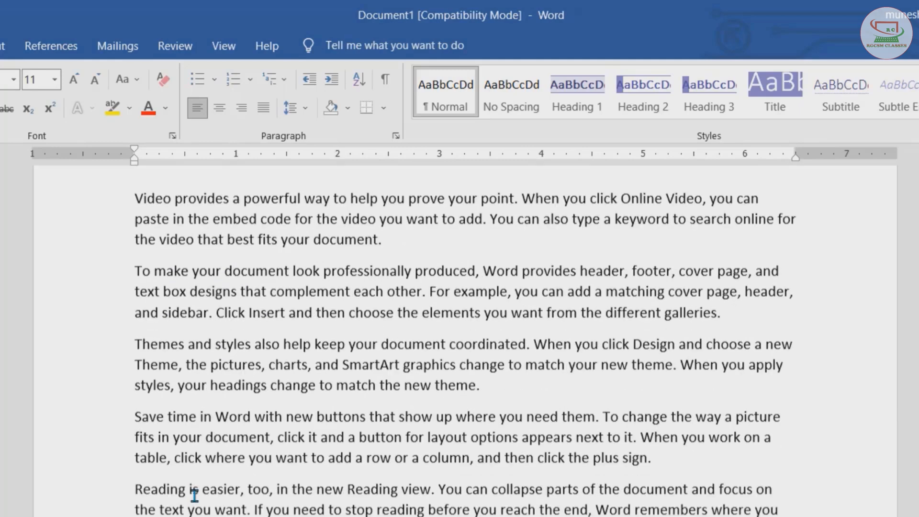
drag(346, 516, 125, 198)
key(Delete)
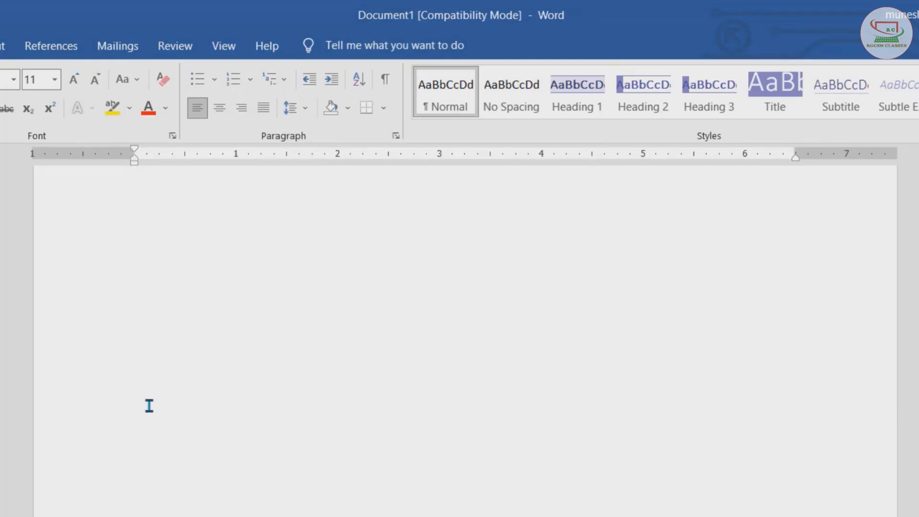
- Generate ten sample paragraphs with =rand(10), then select the whole document and delete it
text(=rand(10)
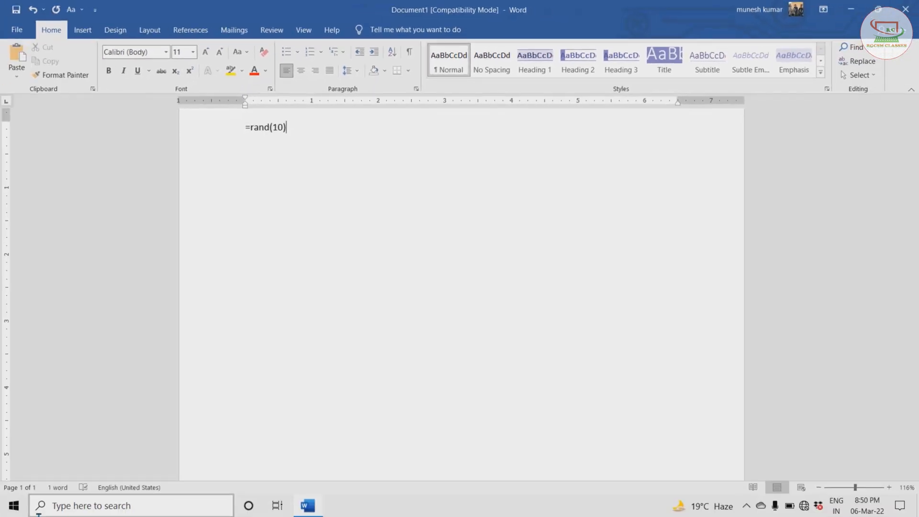
key(Return)
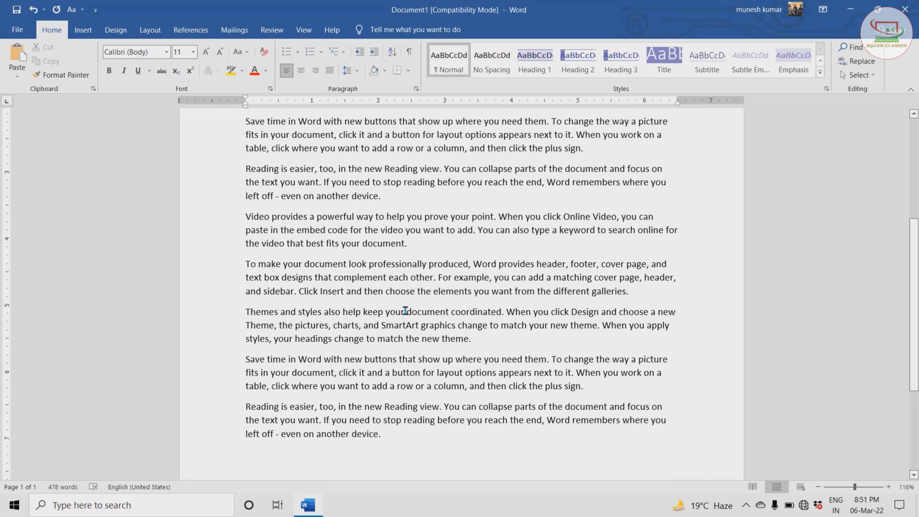
key(ctrl+a)
key(Delete)
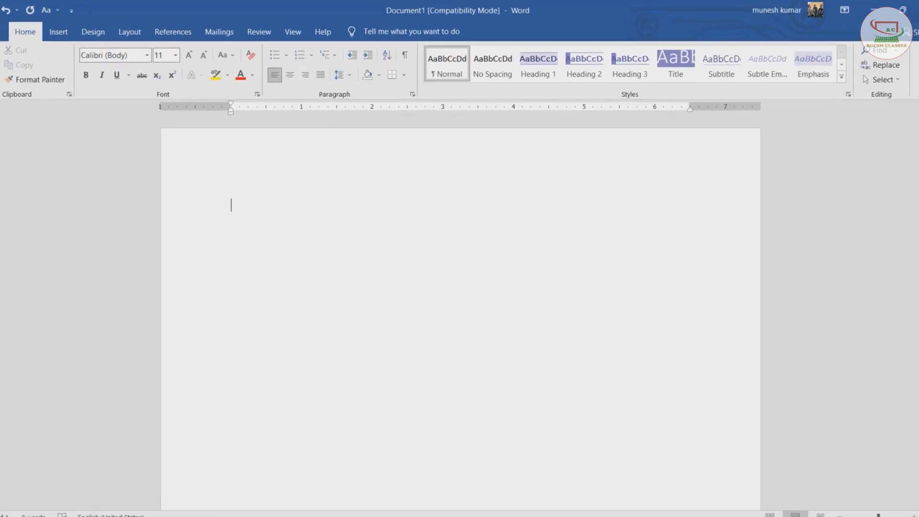
- Generate sample paragraphs again with the =rand formula
text(=ra)
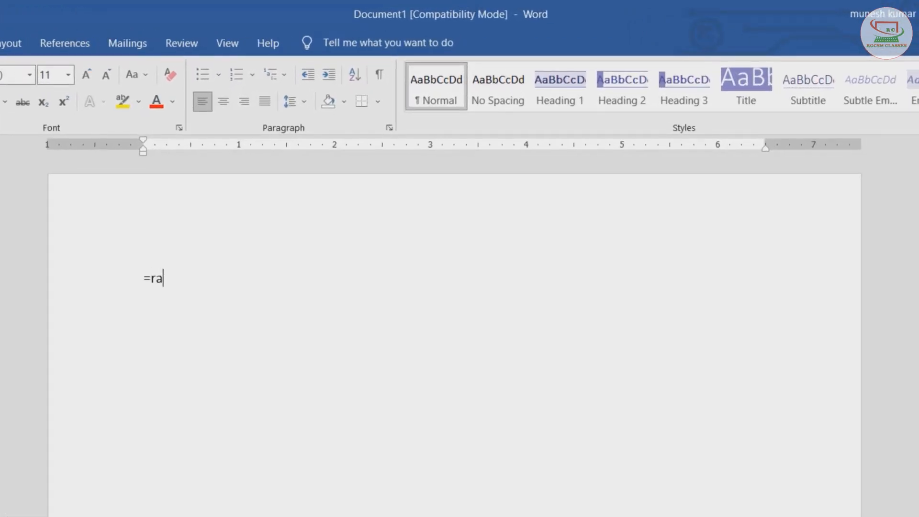
text(nd(4,3)
key(Return)
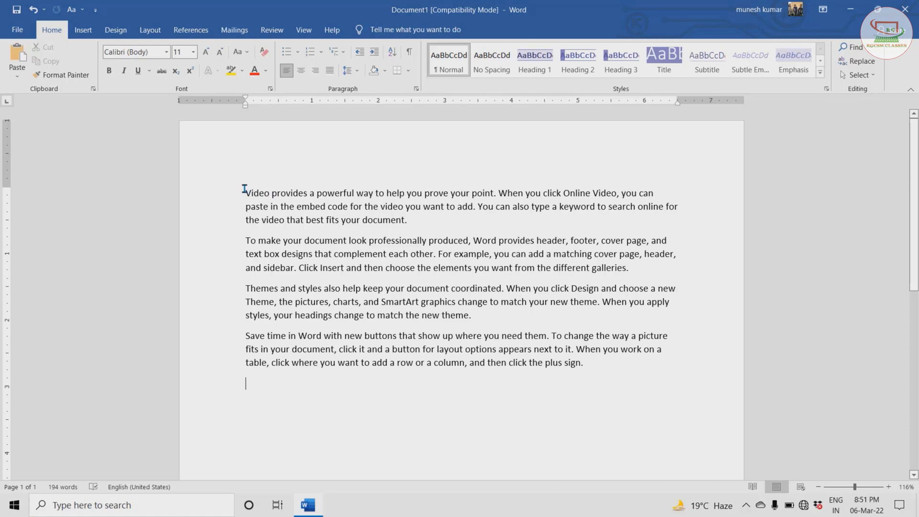
- Select individual sentences of the first paragraph to demonstrate sentence selection
drag(244, 190, 493, 192)
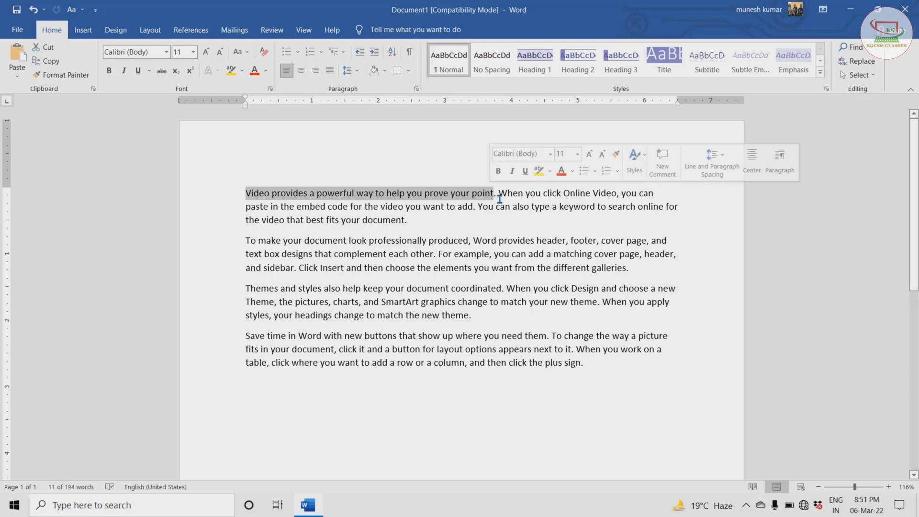
ctrl+click(500, 192)
ctrl+click(476, 211)
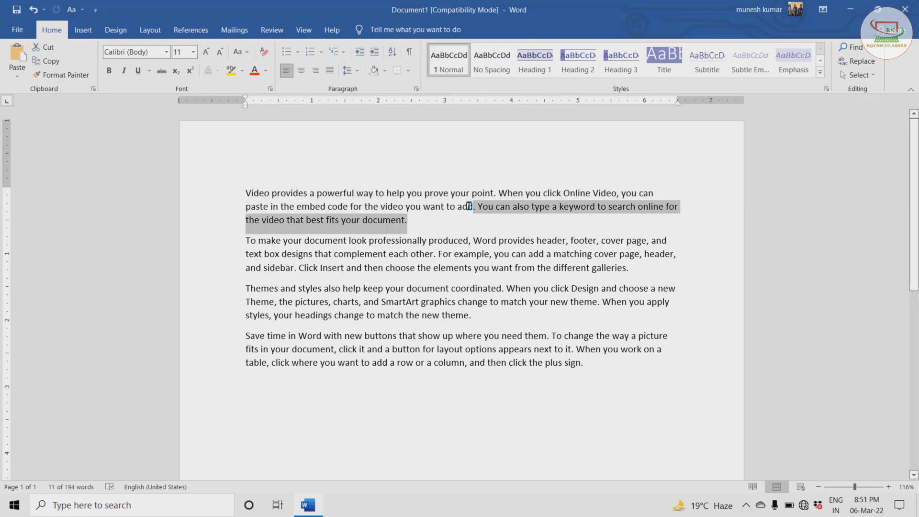
click(499, 192)
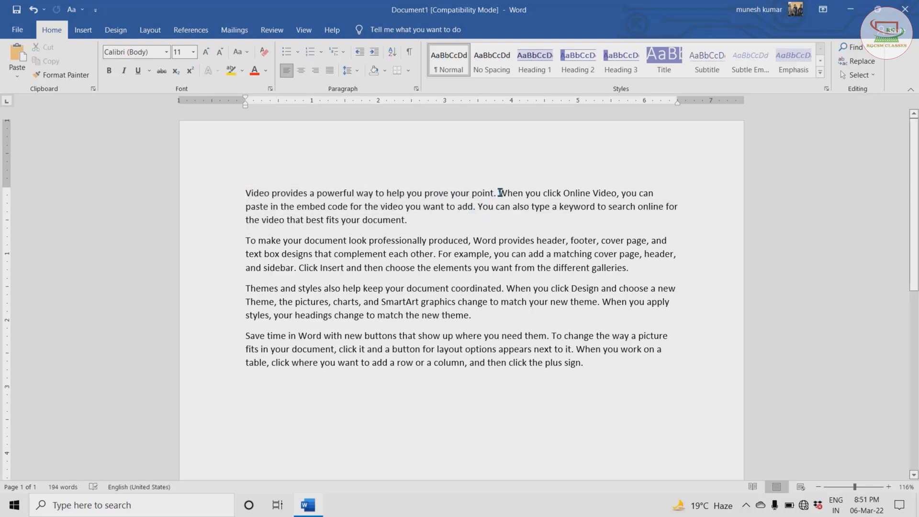
drag(499, 193, 476, 208)
click(477, 207)
ctrl+click(477, 207)
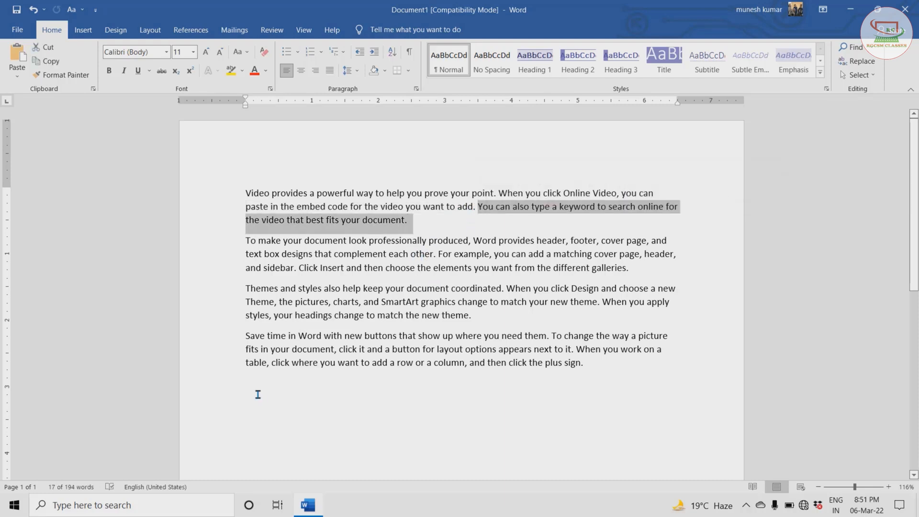
- Add more sample paragraphs below the existing text with =rand()
click(252, 380)
text(=)
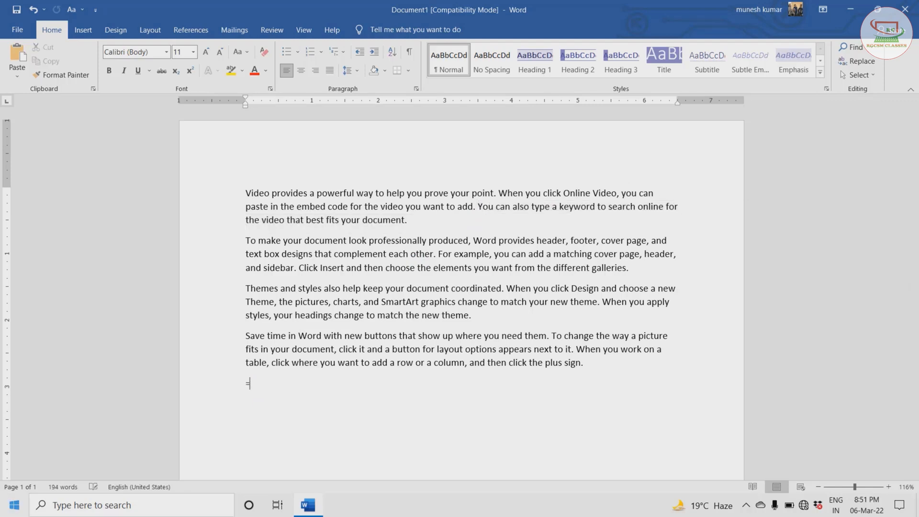
text(rand()
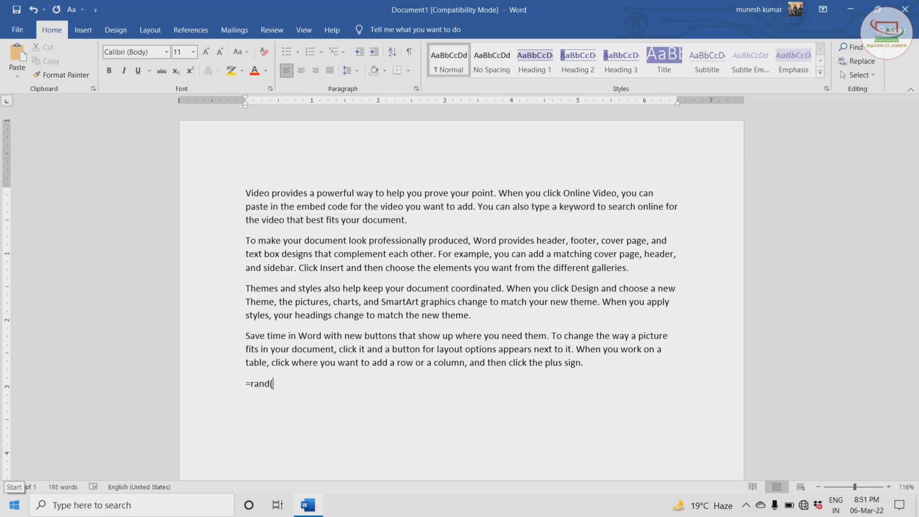
text())
key(Return)
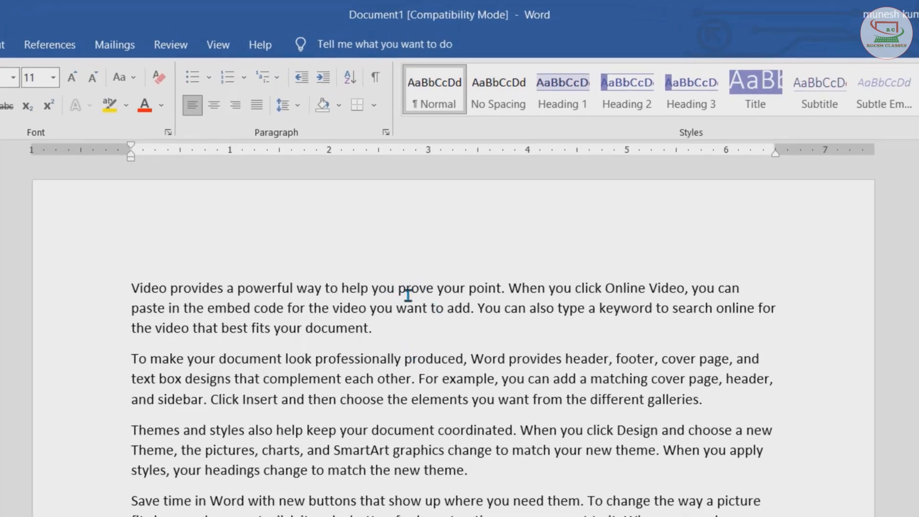
- Select the phrase "prove your point" and then single words such as "prove", "keyword", "header" and "example"
drag(397, 290, 500, 290)
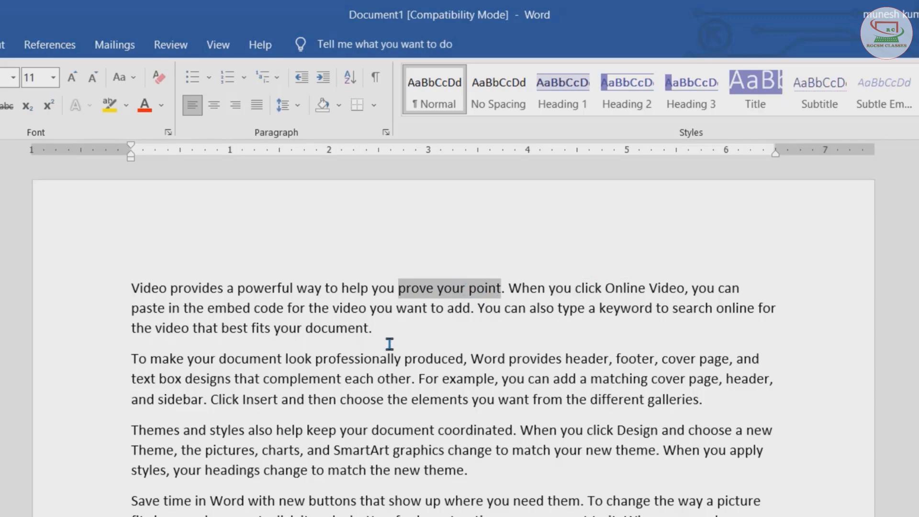
click(353, 300)
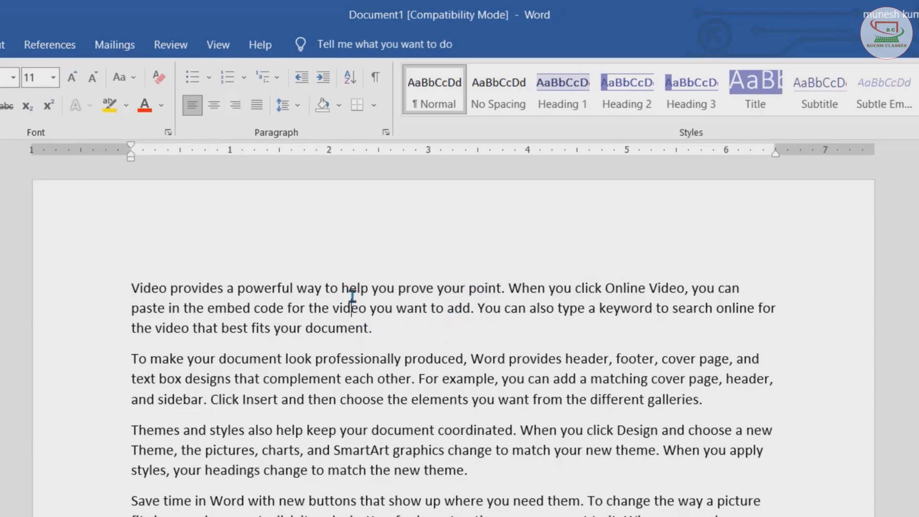
click(413, 289)
double_click(415, 289)
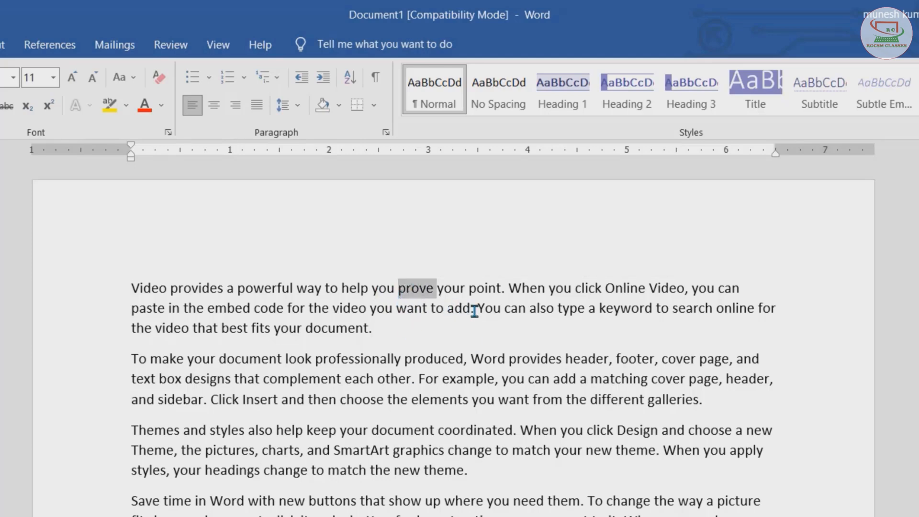
double_click(629, 311)
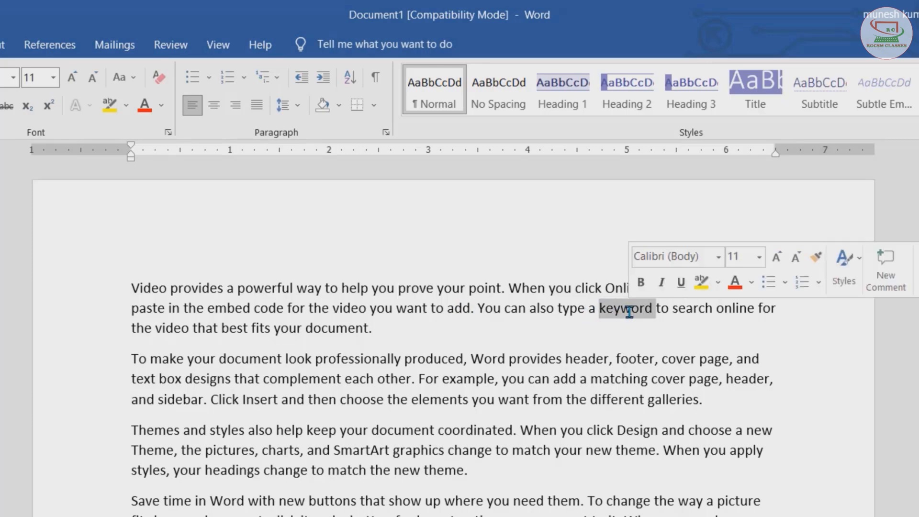
double_click(587, 358)
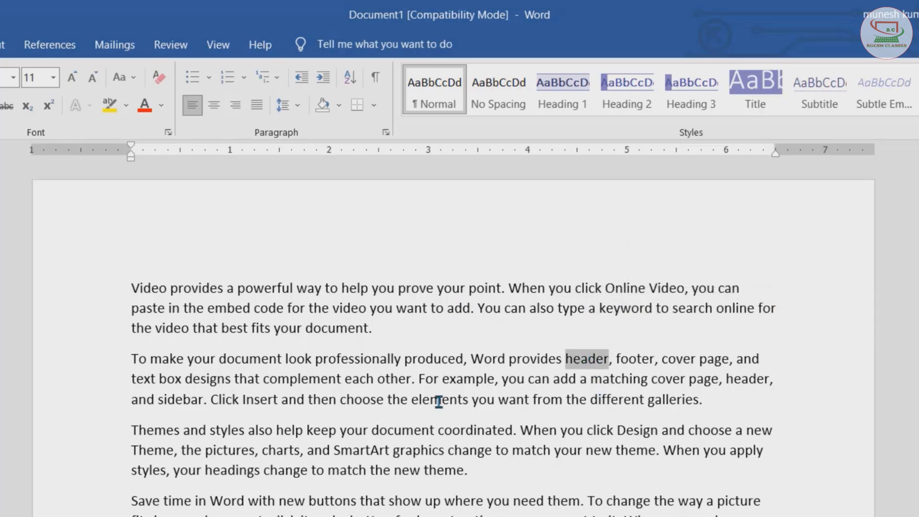
double_click(386, 381)
double_click(468, 378)
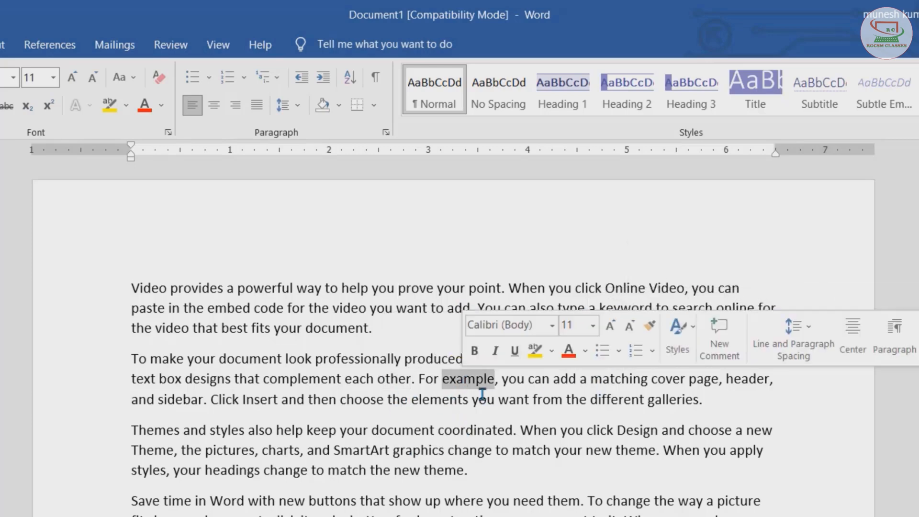
double_click(513, 380)
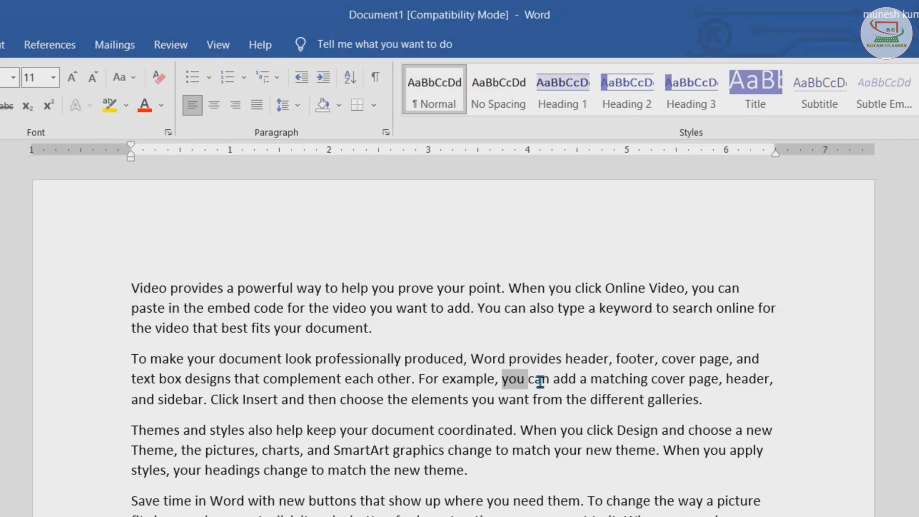
double_click(539, 381)
- Select single lines of several paragraphs by pointing in the margin beside each line
click(252, 360)
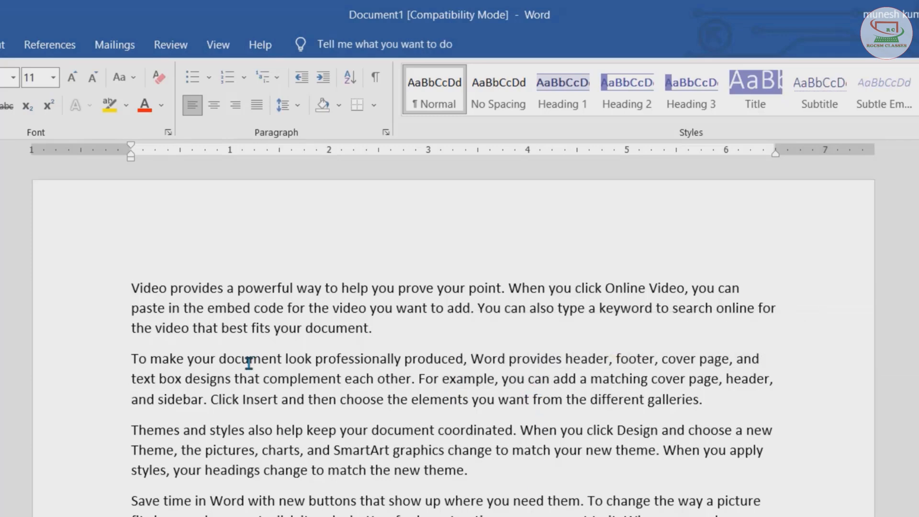
click(108, 364)
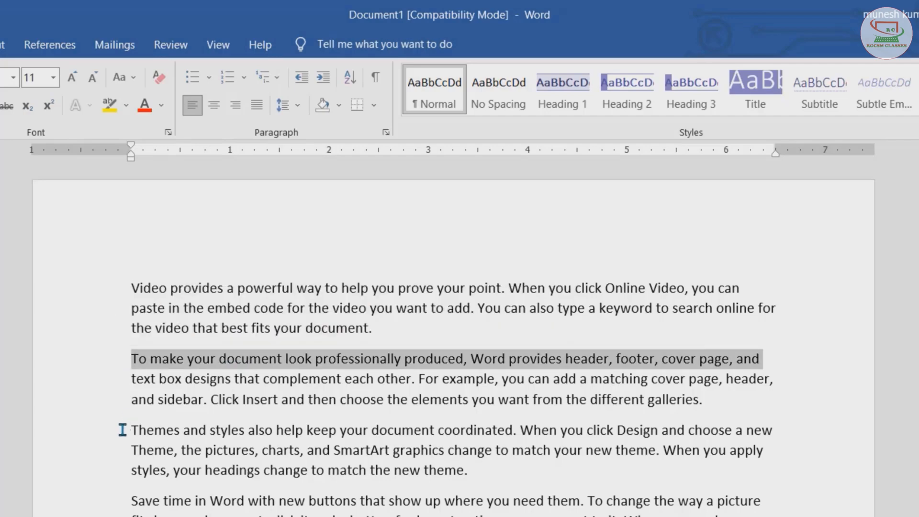
click(108, 436)
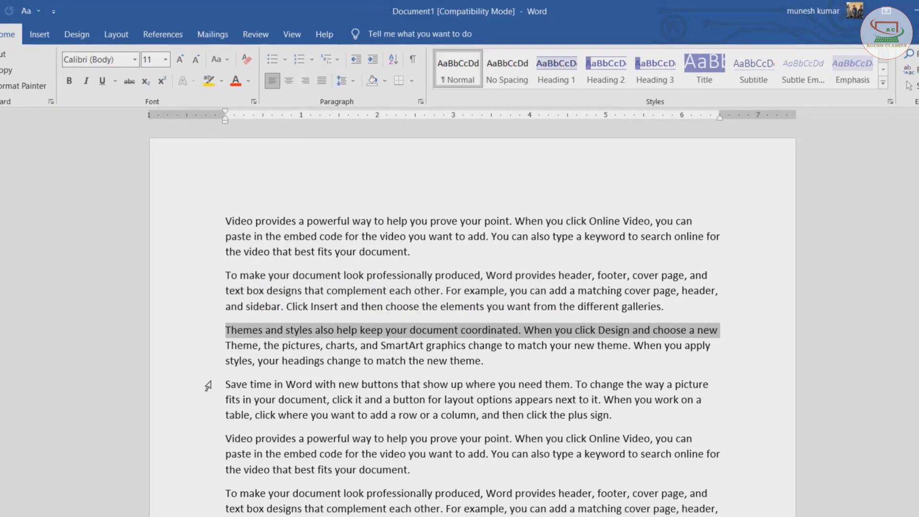
click(209, 389)
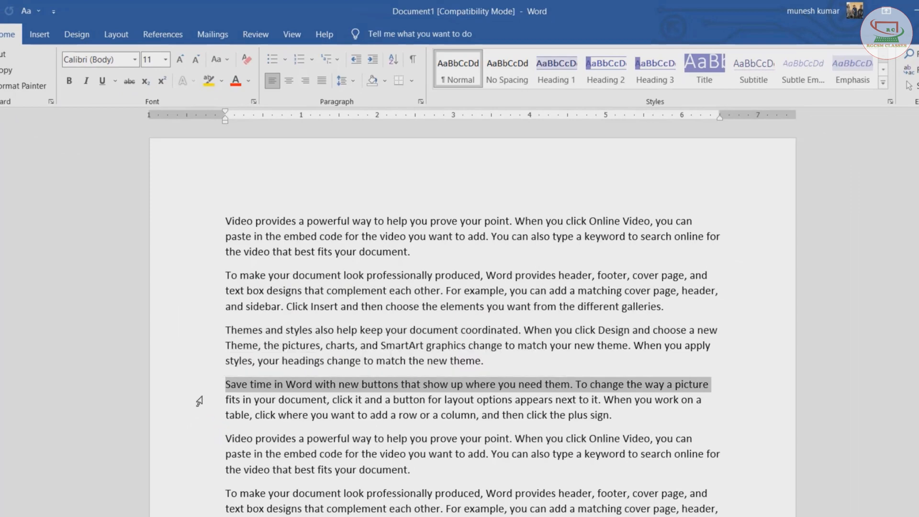
click(200, 400)
click(211, 438)
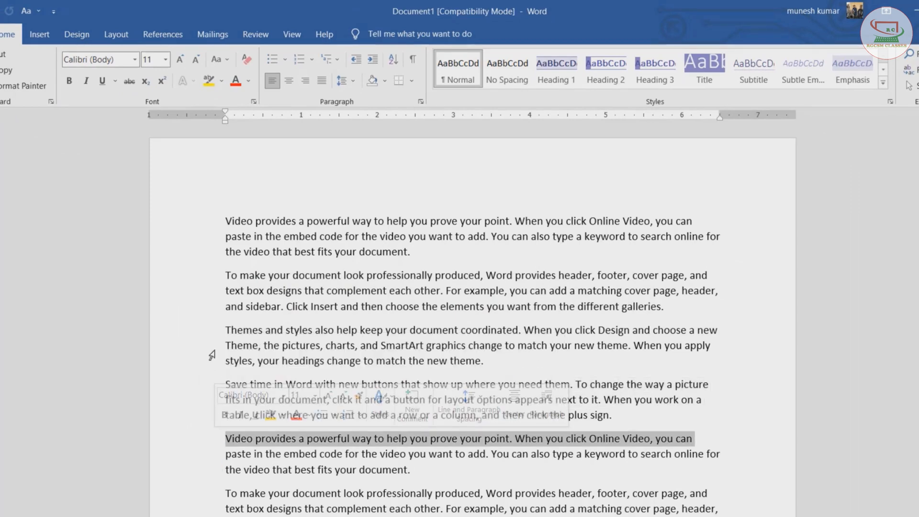
click(280, 438)
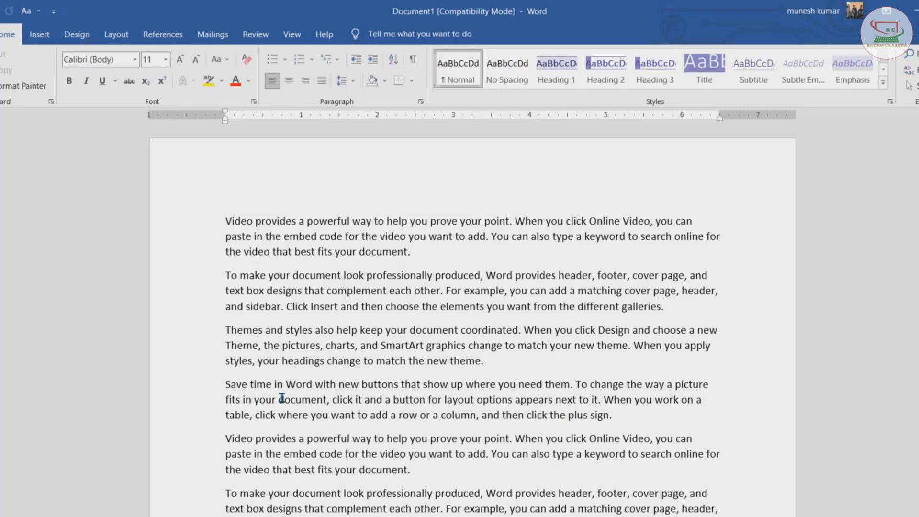
- Select whole paragraphs one at a time from the margin beside them
double_click(205, 398)
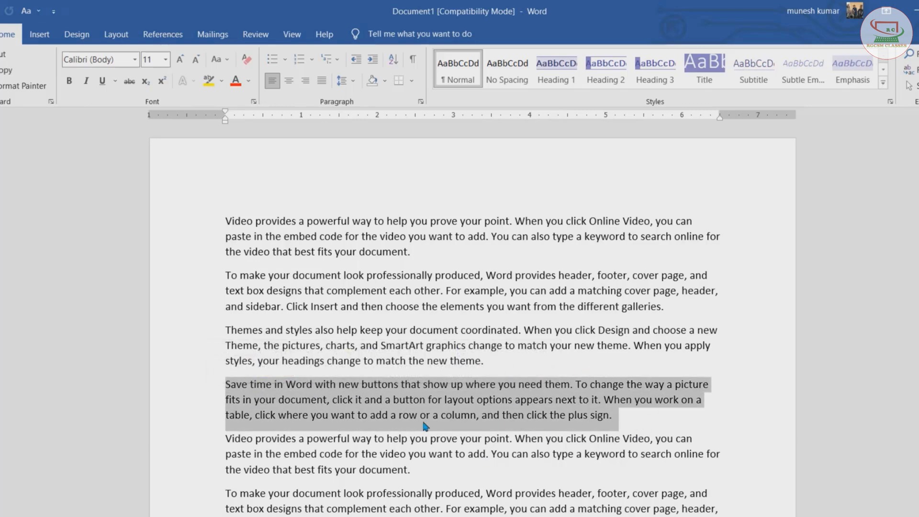
double_click(201, 455)
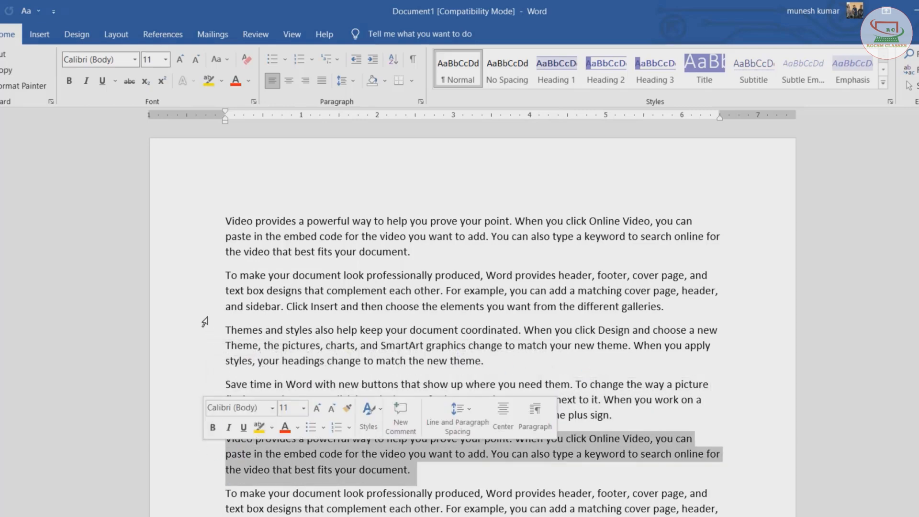
double_click(209, 290)
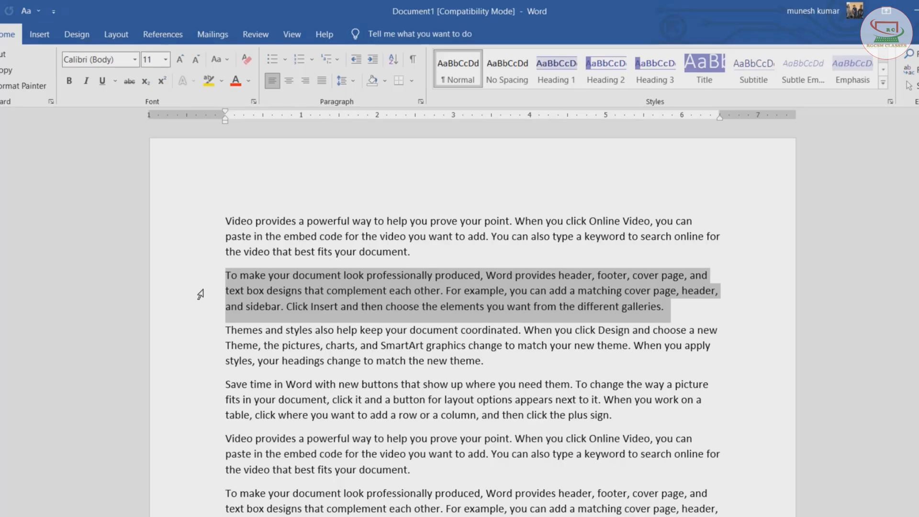
- Select the entire document from the margin, scroll through the selection, then deselect it
triple_click(201, 294)
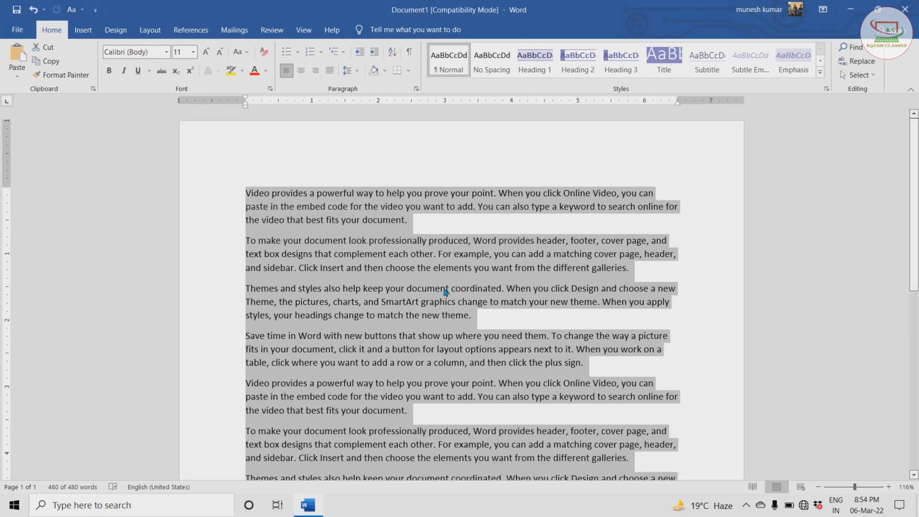
scroll(444, 290, down, 3)
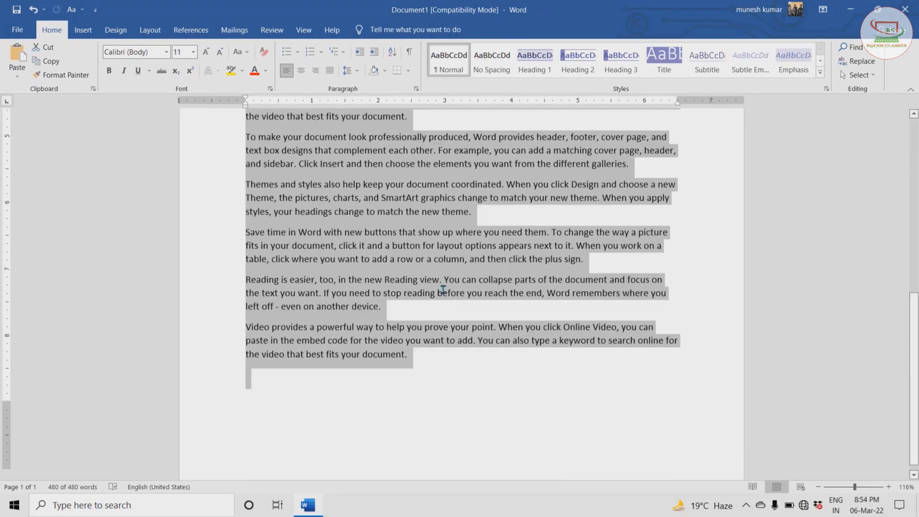
scroll(435, 240, up, 3)
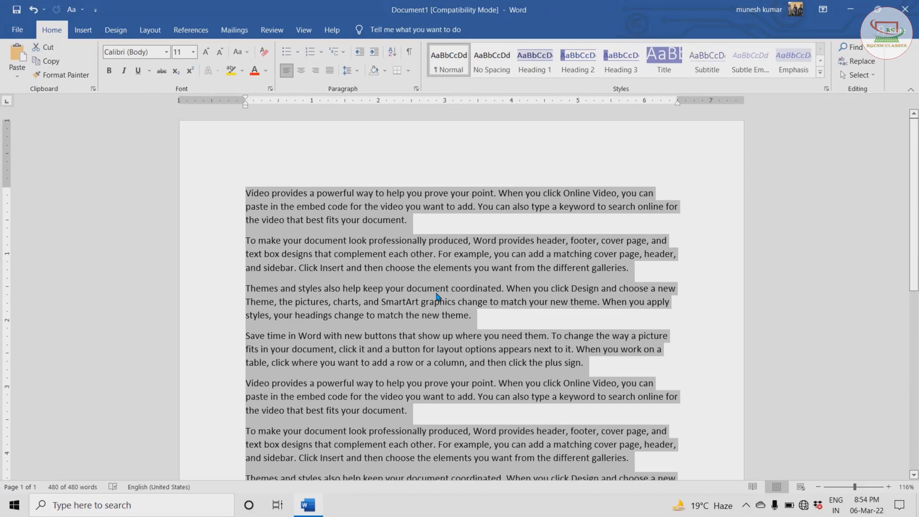
scroll(436, 297, down, 1)
click(426, 232)
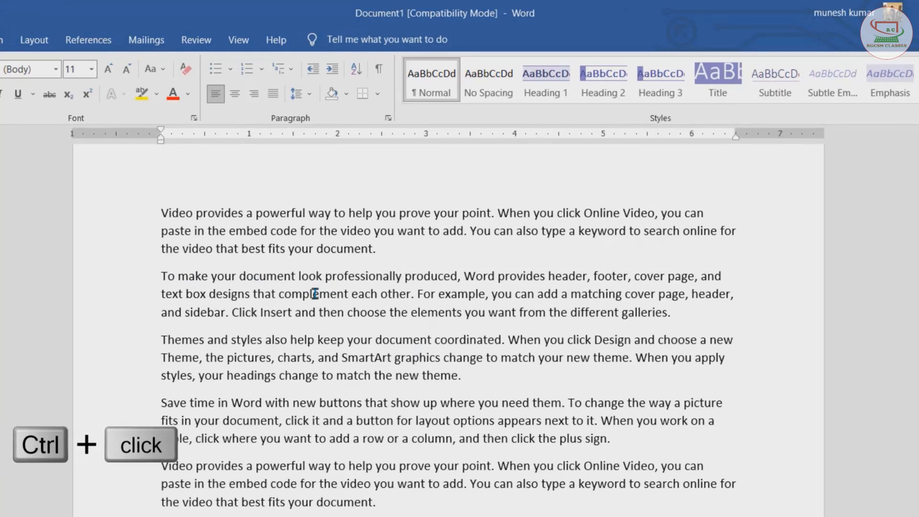
- Select the whole sentences "To make your document look professionally produced…each other." and "When you apply styles…new theme." one at a time
ctrl+click(315, 294)
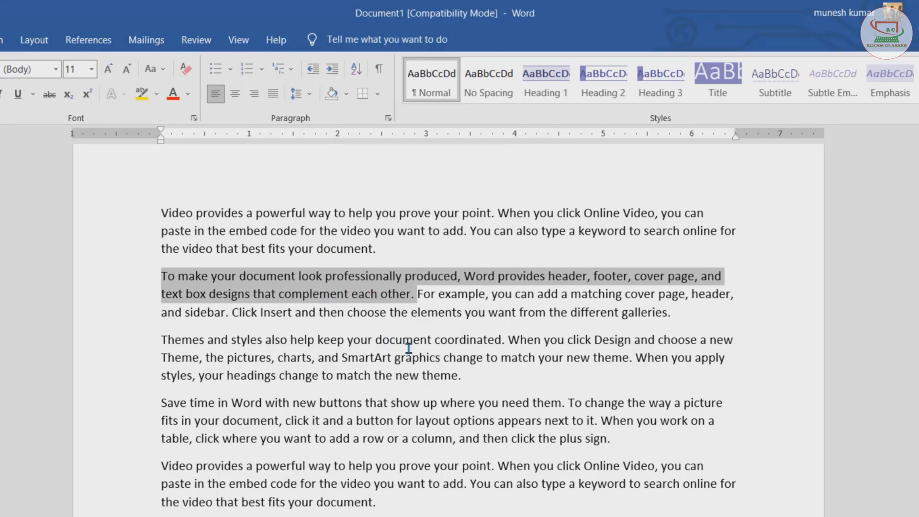
click(675, 363)
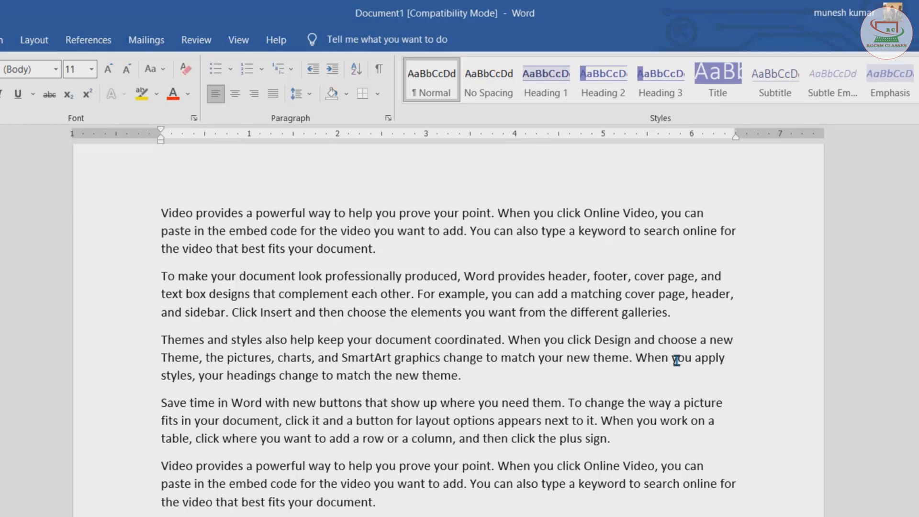
ctrl+click(676, 359)
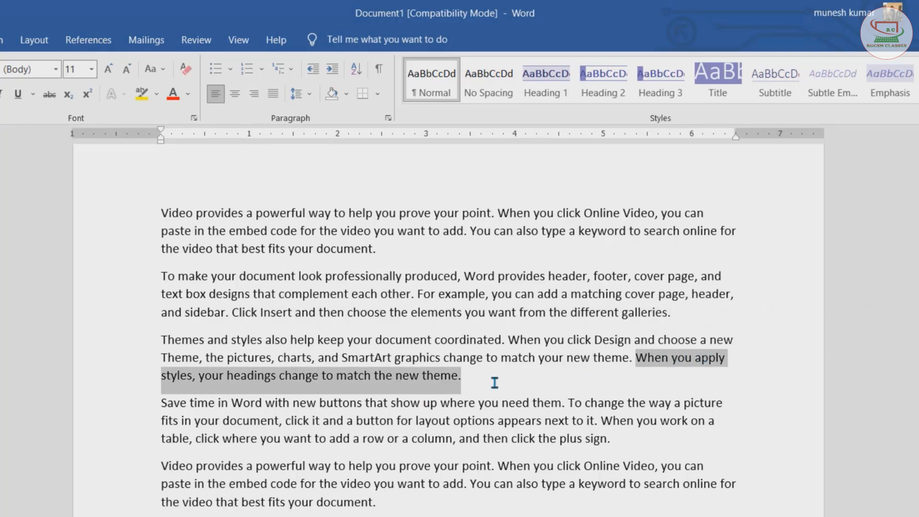
click(404, 383)
- Select several separate words together: "document", "When", "change", "where", "want" and a second "When"
scroll(404, 383, up, 1)
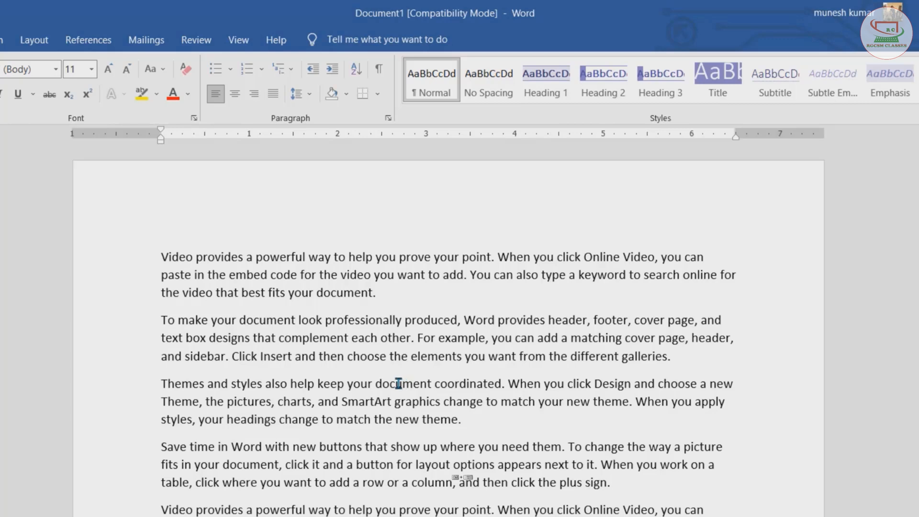
ctrl+double_click(399, 383)
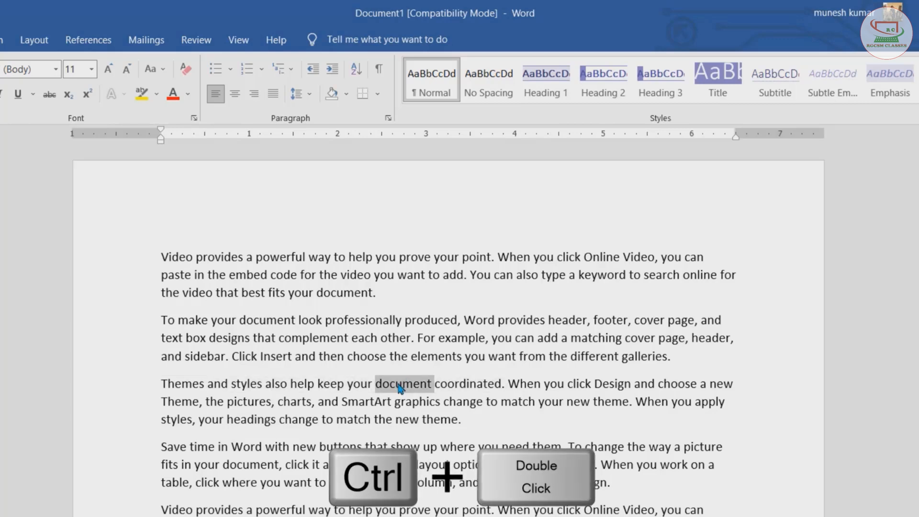
ctrl+double_click(519, 383)
ctrl+double_click(300, 419)
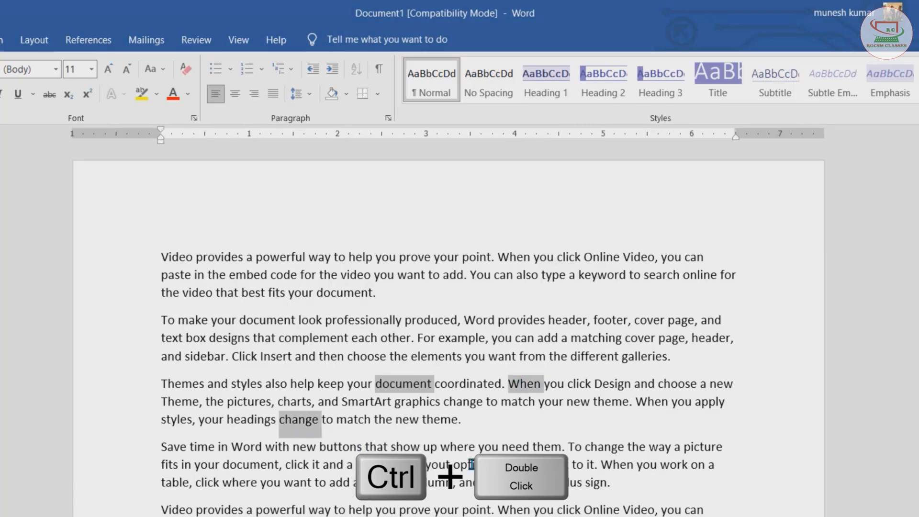
ctrl+double_click(451, 446)
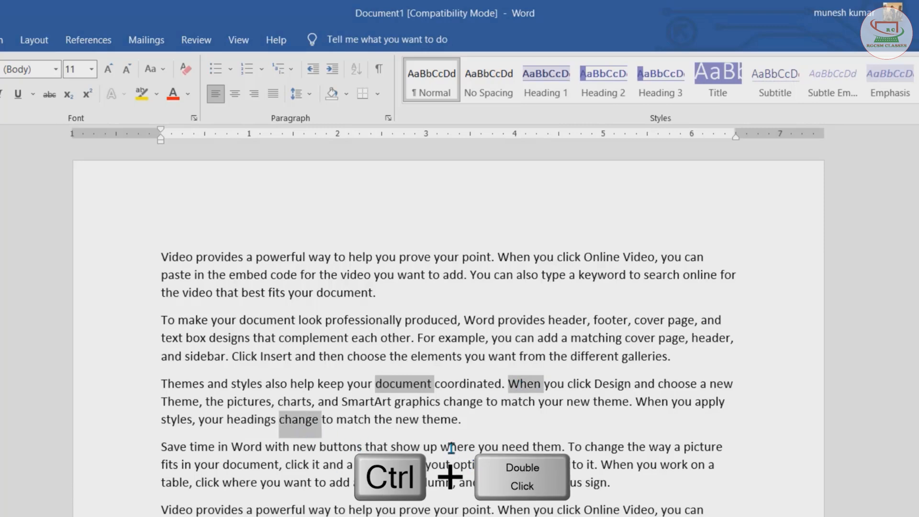
ctrl+double_click(302, 483)
ctrl+double_click(515, 510)
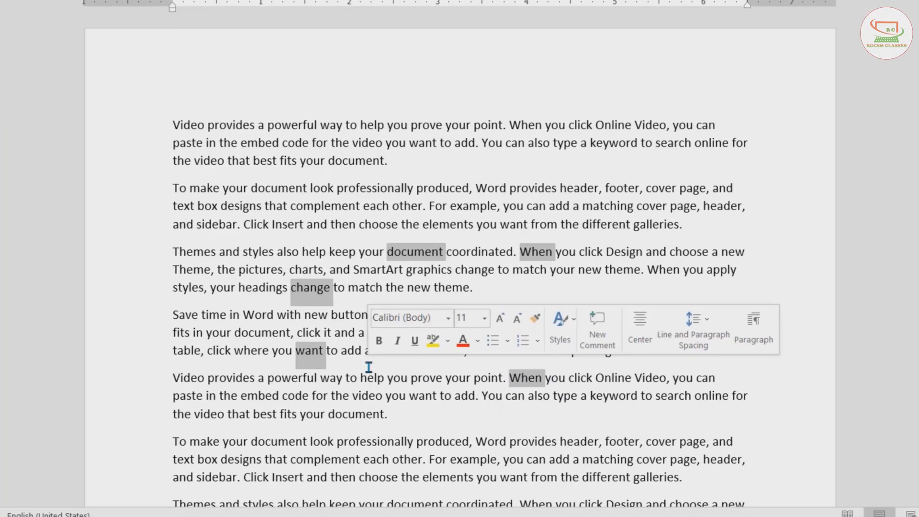
- Select the text from "look professionally produced" through "choose the" in the second paragraph by extending from a starting point
click(307, 293)
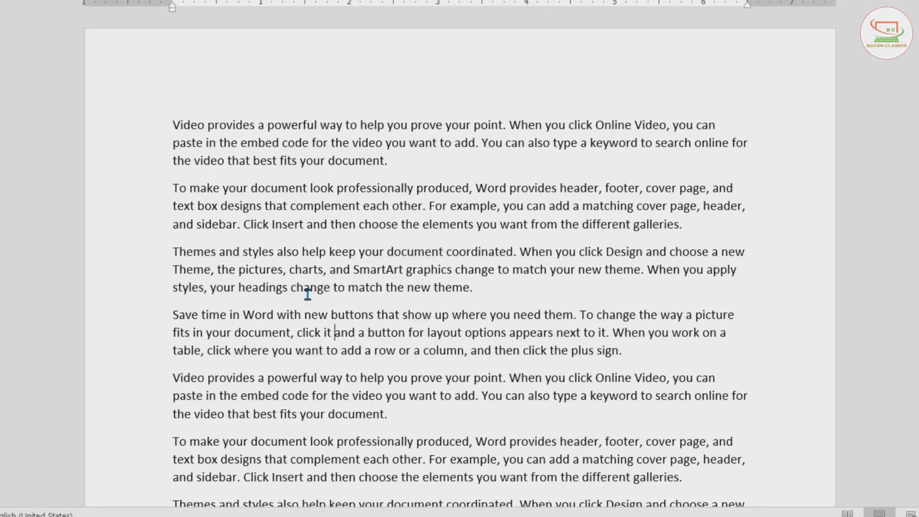
click(312, 188)
click(418, 221)
click(311, 189)
shift+click(418, 225)
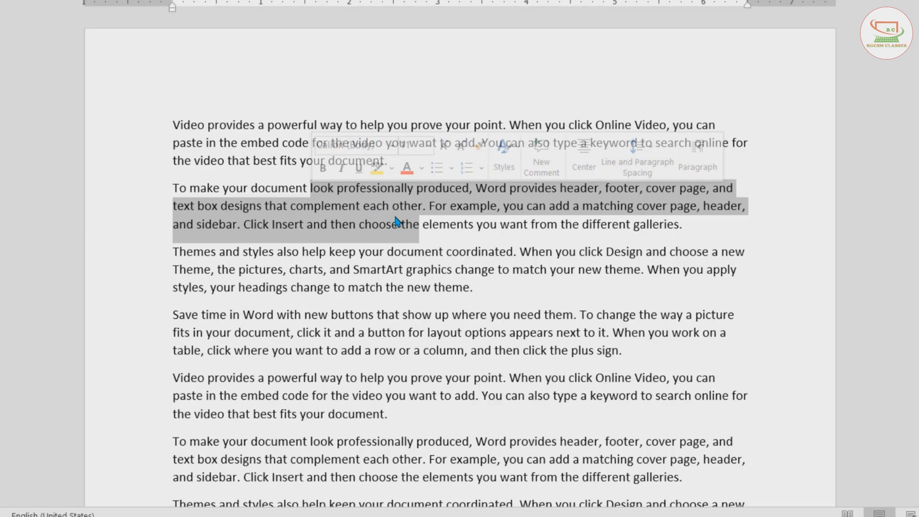
click(419, 225)
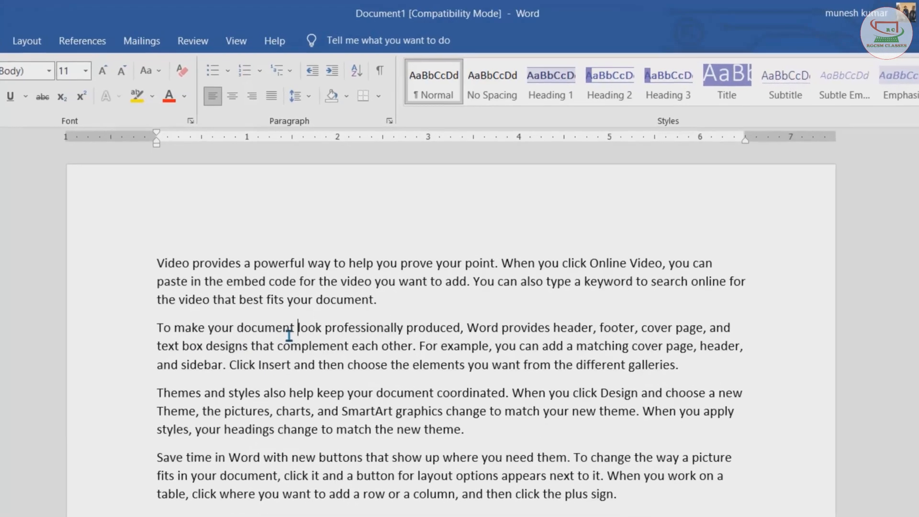
- Move the cursor word by word forward and back along the second paragraph's first line
key(ctrl+Right)
key(ctrl+Right)
key(ctrl+Right)
key(ctrl+Right)
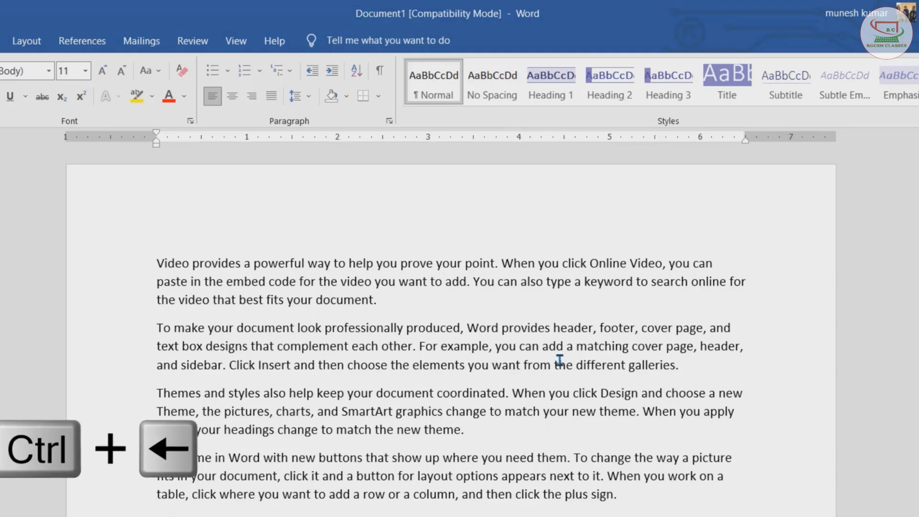
key(ctrl+Left)
key(ctrl+Left)
key(ctrl+Left)
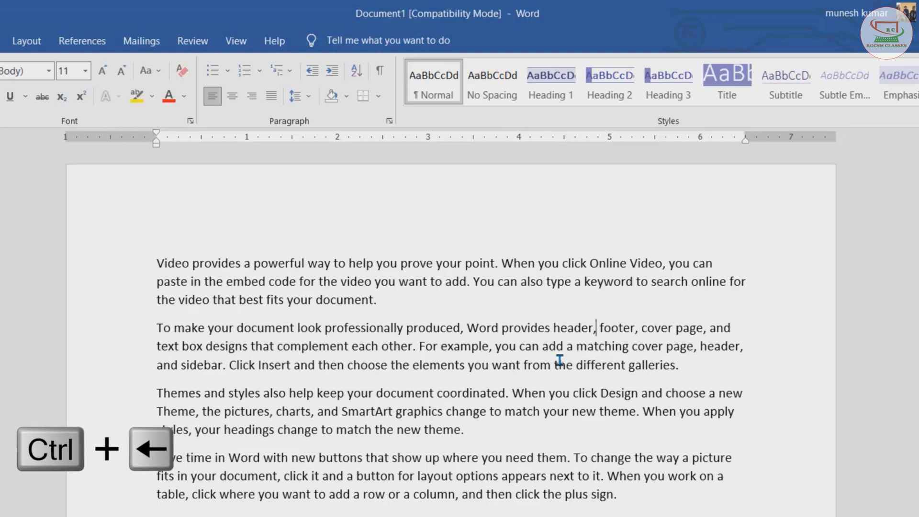
key(ctrl+Left)
key(ctrl+Left)
key(ctrl+Left)
key(ctrl+Left)
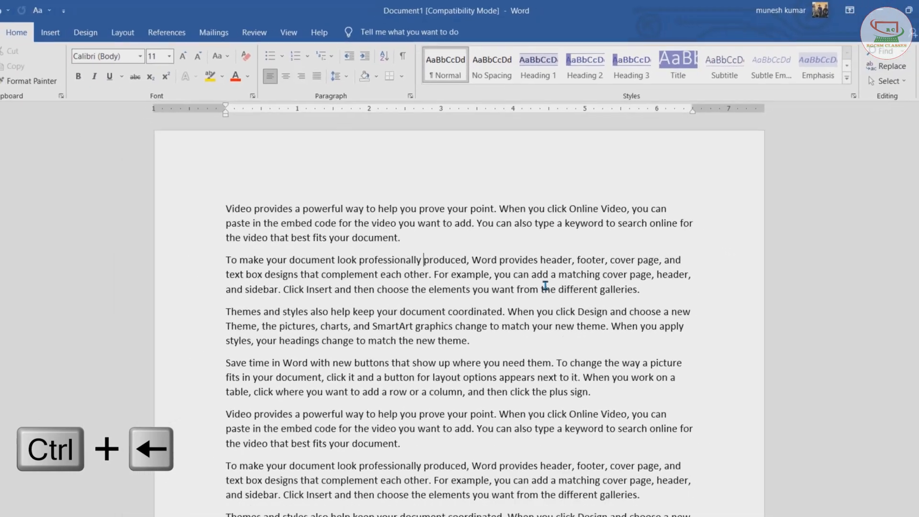
- Move the cursor paragraph by paragraph down the document and back up again
key(ctrl+Down)
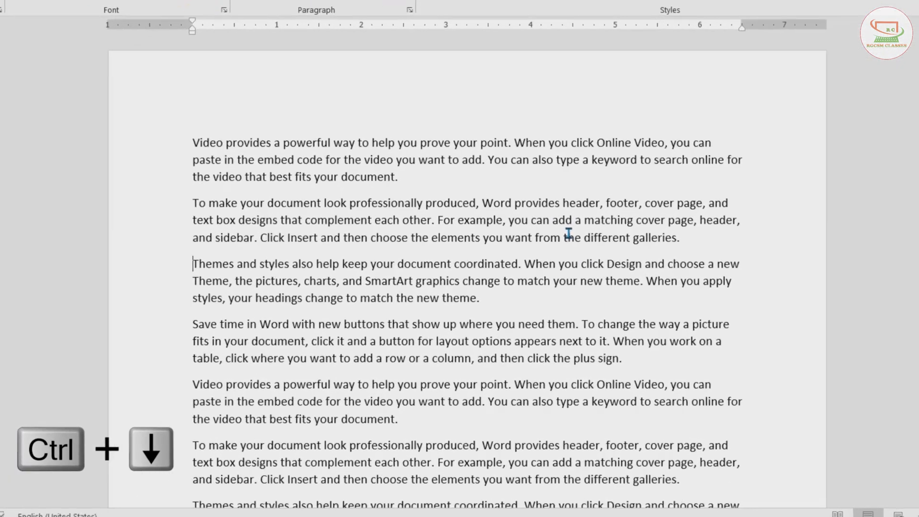
key(ctrl+Down)
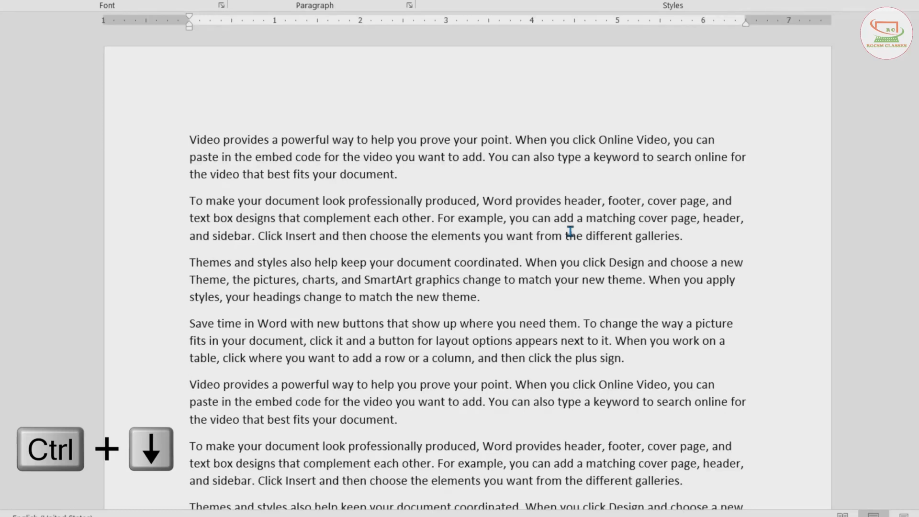
key(ctrl+Down)
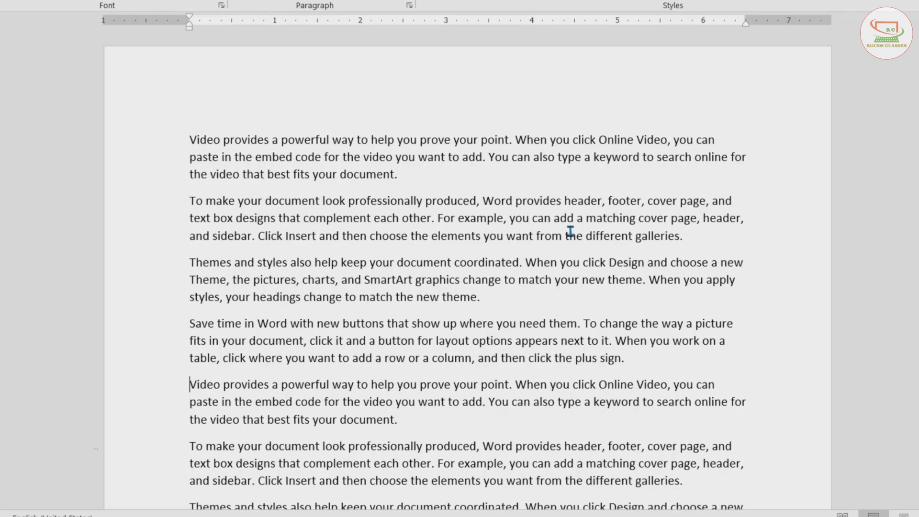
key(ctrl+Up)
key(ctrl+Up)
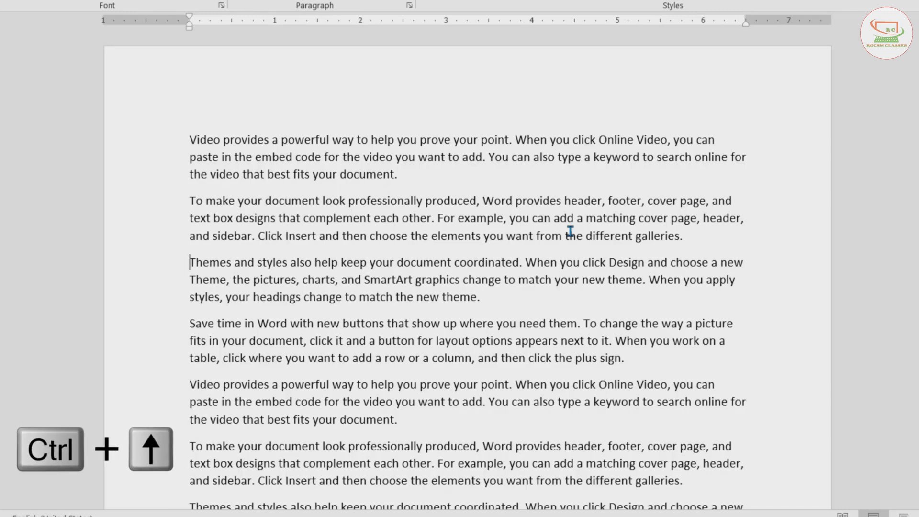
key(ctrl+Up)
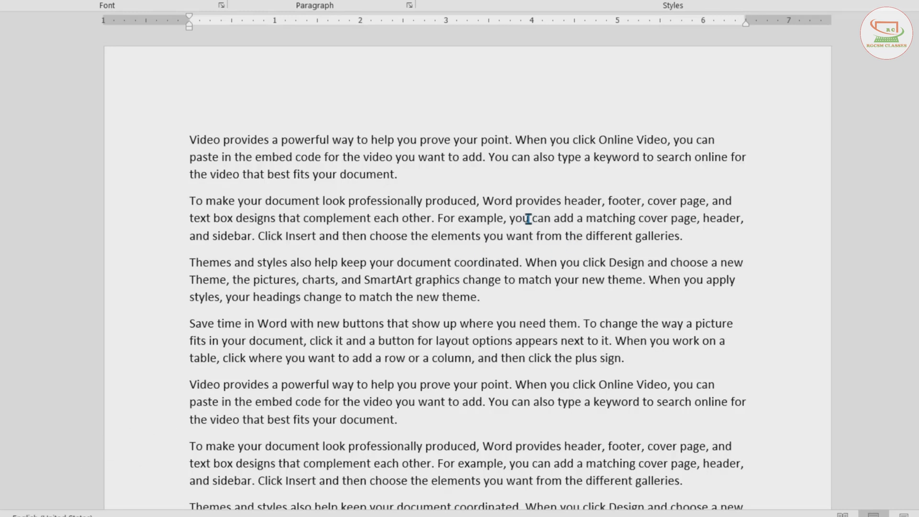
- Delete "Click Insert and then choose the elements you want from the different galleries." from the second paragraph, first by characters then by whole words
click(686, 240)
key(BackSpace)
key(BackSpace)
key(BackSpace)
key(ctrl+BackSpace)
key(ctrl+BackSpace)
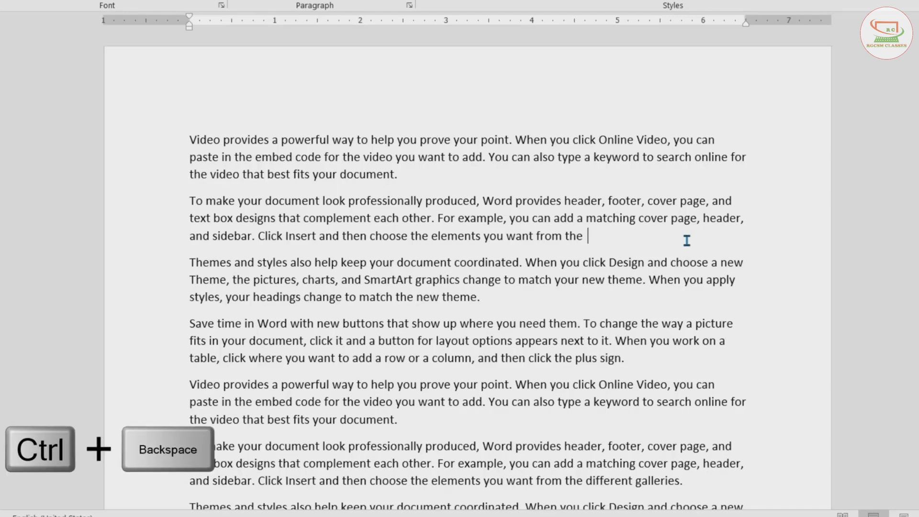
key(ctrl+BackSpace)
key(ctrl+BackSpace)
key(ctrl+BackSpace)
key(ctrl+BackSpace)
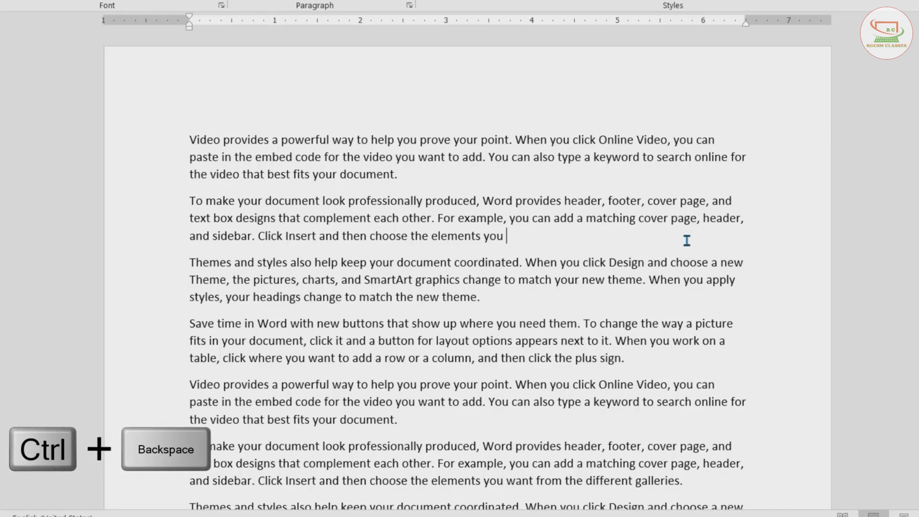
key(ctrl+BackSpace)
key(ctrl+BackSpace)
key(ctrl+BackSpace)
key(ctrl+BackSpace)
key(ctrl+BackSpace)
key(ctrl+BackSpace)
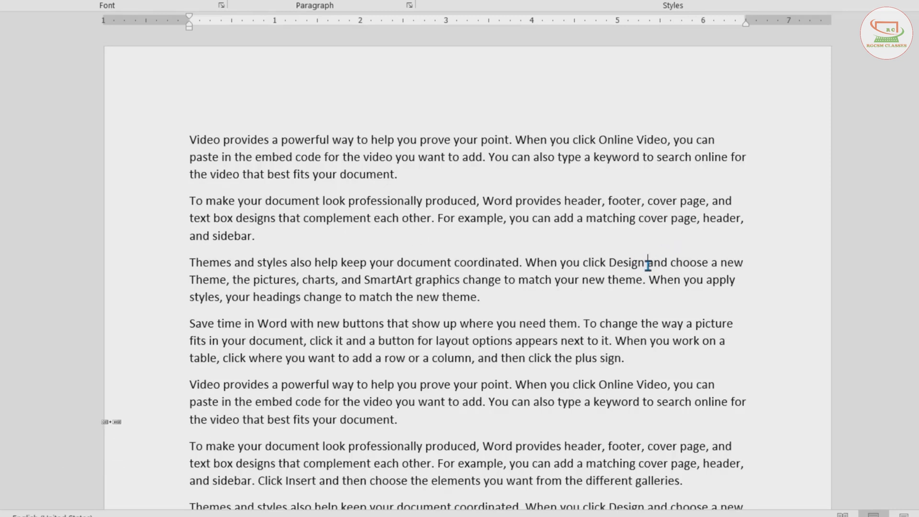
- Insert a page break before "and choose a new Theme" in the third paragraph
key(ctrl+Return)
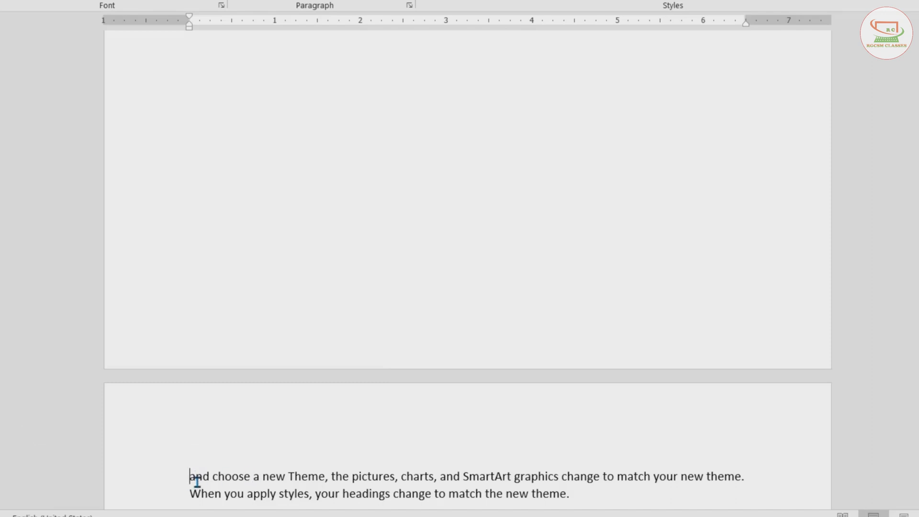
scroll(195, 477, up, 10)
scroll(197, 477, up, 1)
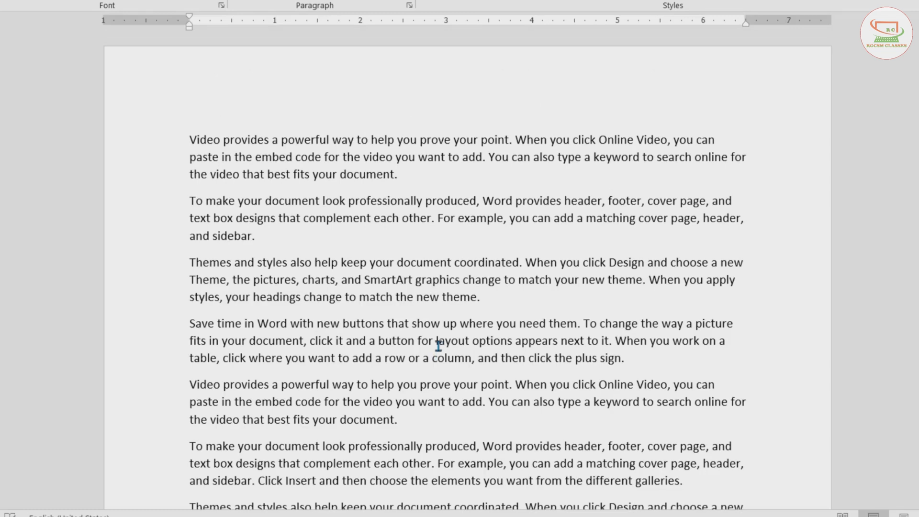
- Select "Word with new buttons that show" in the later "Save time in Word" paragraph and clear its character formatting
double_click(426, 323)
scroll(407, 354, down, 3)
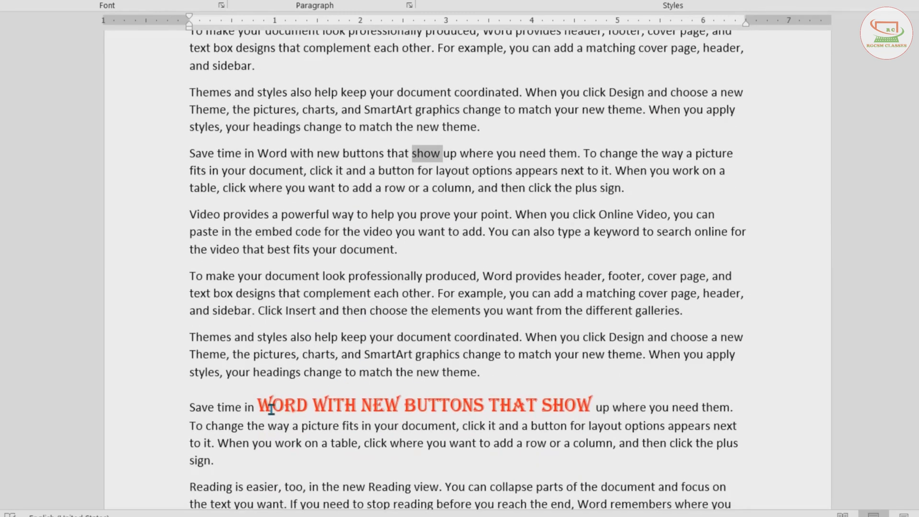
drag(264, 404, 576, 409)
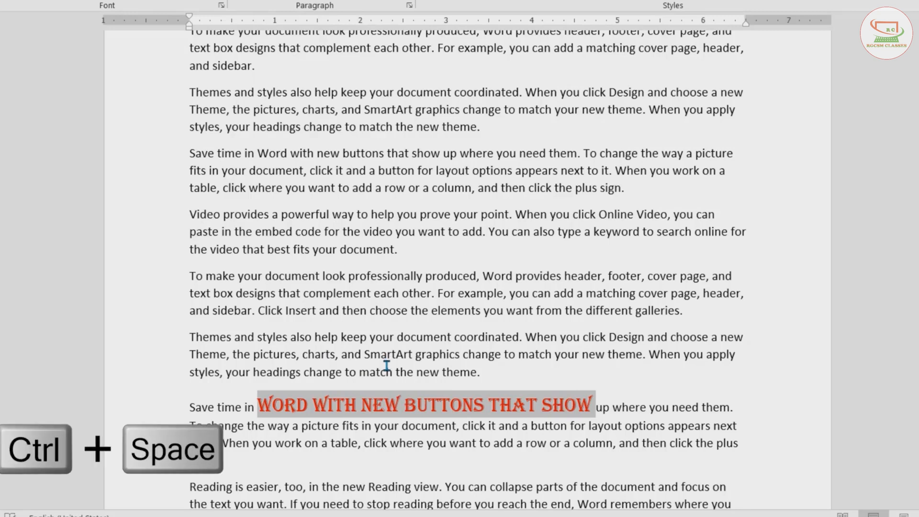
key(ctrl+space)
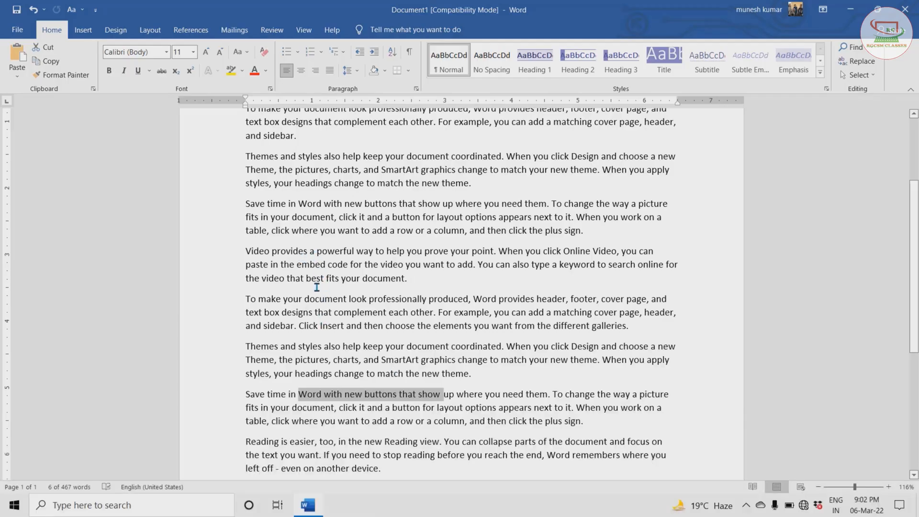
- Select the text from "new buttons" through "appears next to it." in the "Save time in Word" paragraph
click(323, 205)
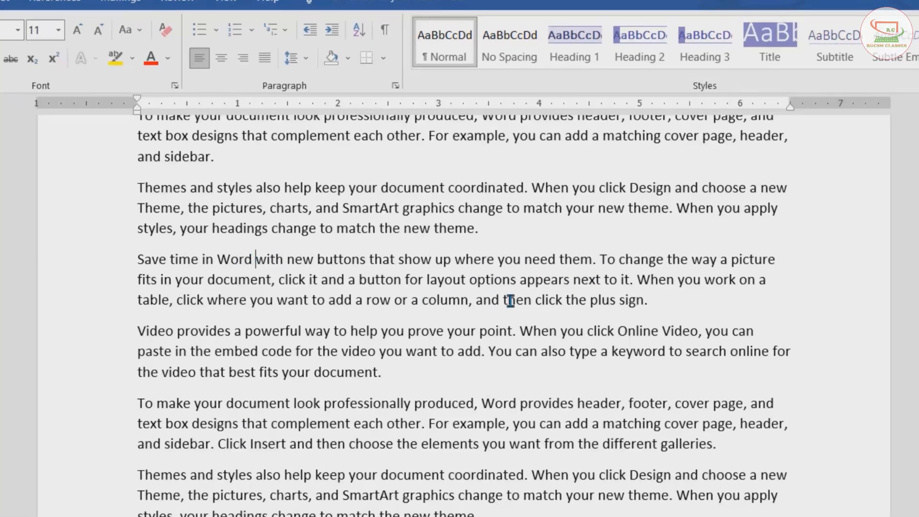
click(598, 280)
click(292, 262)
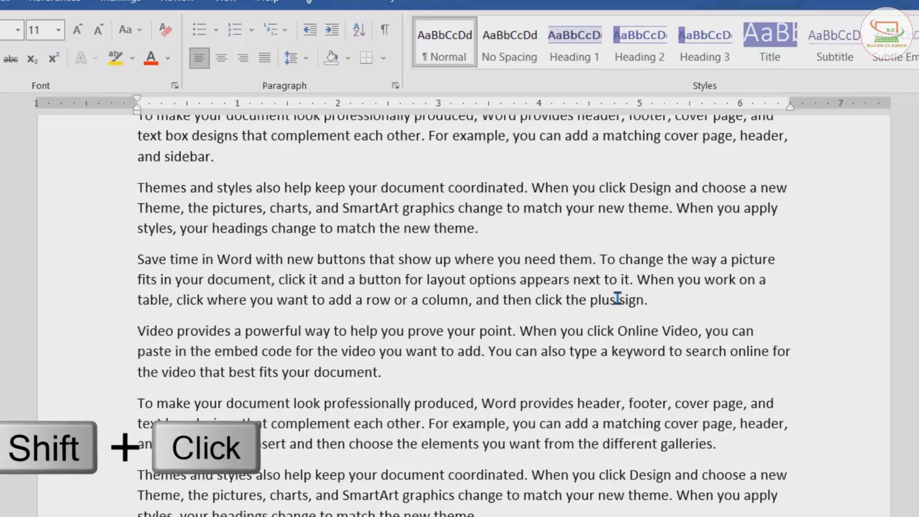
shift+click(633, 284)
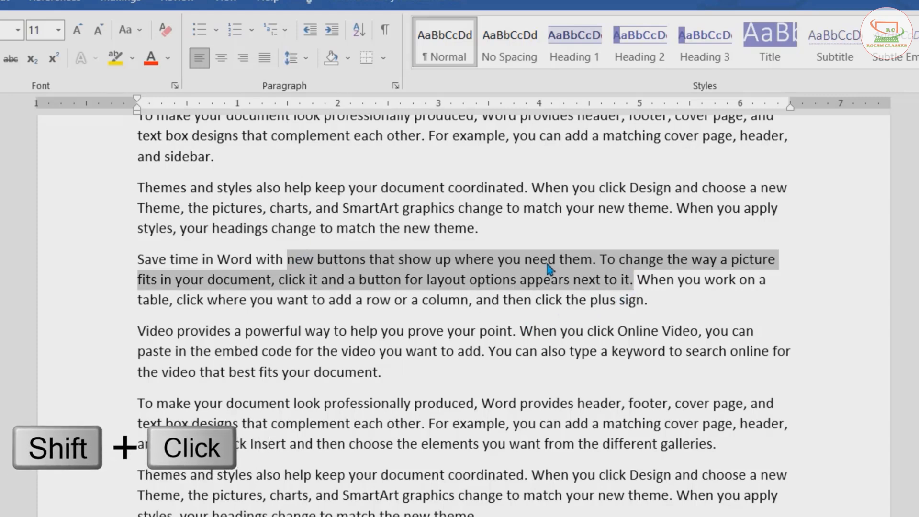
- Extend a selection from "powerful" forward through "When you click Online Video, you" using the keyboard
click(246, 335)
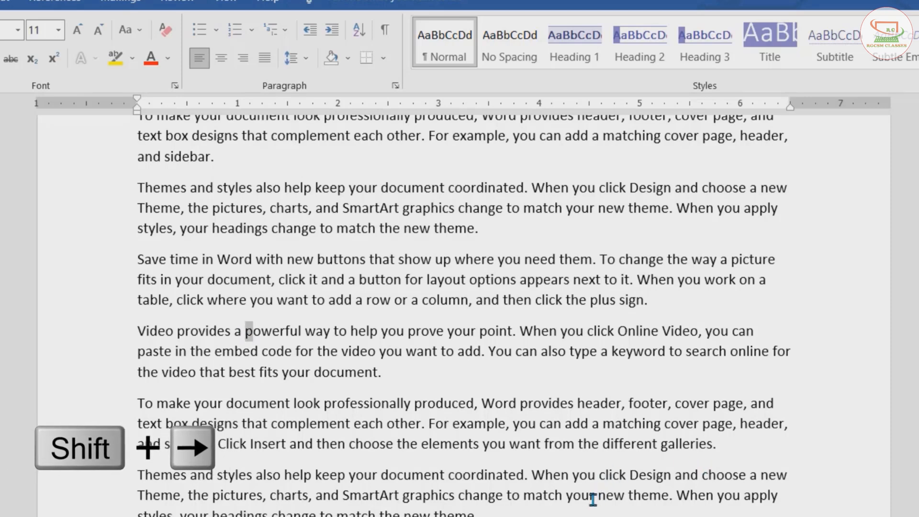
key(shift+Right)
key(shift+Right)
key(shift+Right)
key(shift+Right)
key(shift+Right)
key(shift+Right)
key(shift+Right)
key(shift+Right)
key(shift+Right)
key(shift+Right)
key(shift+Right)
key(shift+Right)
key(shift+Right)
key(shift+Right)
key(shift+Right)
key(shift+Right)
key(shift+Right)
key(shift+Right)
key(shift+Right)
key(shift+Right)
key(shift+Right)
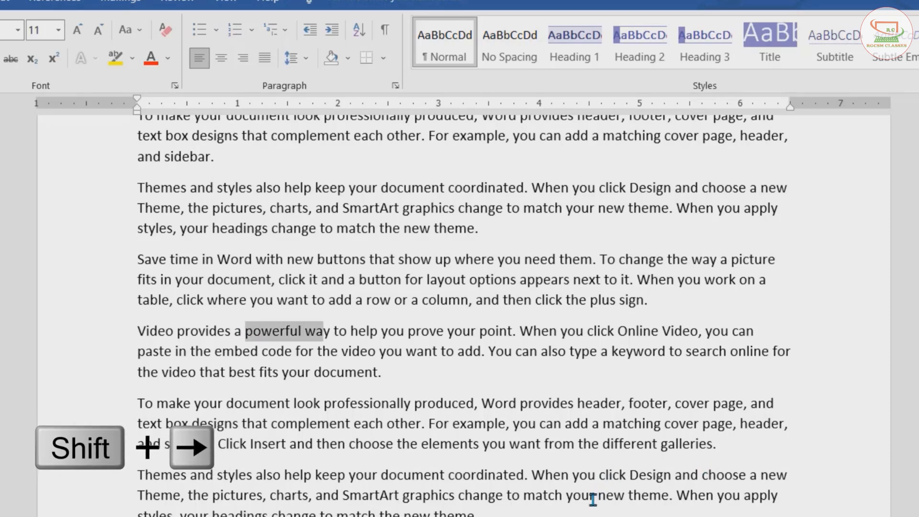
key(shift+Right)
key(shift+Right)
key(shift+Right)
key(shift+Right)
key(shift+Right)
key(shift+Right)
key(shift+Right)
key(shift+Right)
key(shift+Right)
key(shift+Right)
key(shift+Right)
key(shift+Right)
key(shift+Right)
key(shift+Right)
key(shift+Right)
key(shift+Right)
key(shift+Right)
key(shift+Right)
key(shift+Right)
key(shift+Right)
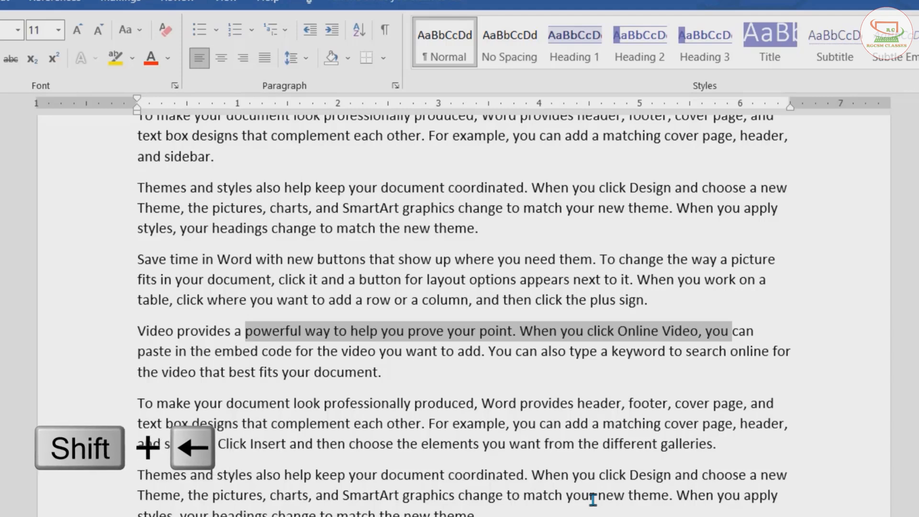
- Shrink the selection backward until only "powerful" remains selected
key(shift+Left)
key(shift+Left)
key(shift+Left)
key(shift+Left)
key(shift+Left)
key(shift+Left)
key(shift+Left)
key(shift+Left)
key(shift+Left)
key(shift+Left)
key(shift+Left)
key(shift+Left)
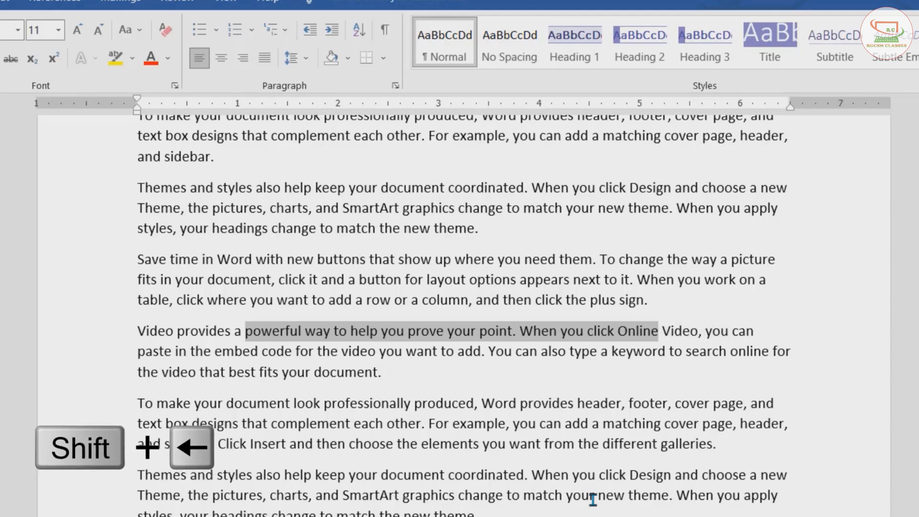
key(shift+Left)
key(shift+Left)
key(shift+Left)
key(shift+Left)
key(shift+Left)
key(shift+Left)
key(shift+Left)
key(shift+Left)
key(shift+Left)
key(shift+Left)
key(shift+Left)
key(shift+Left)
key(shift+Left)
key(shift+Left)
key(shift+Left)
key(shift+Left)
key(shift+Left)
key(shift+Left)
key(shift+Left)
key(shift+Left)
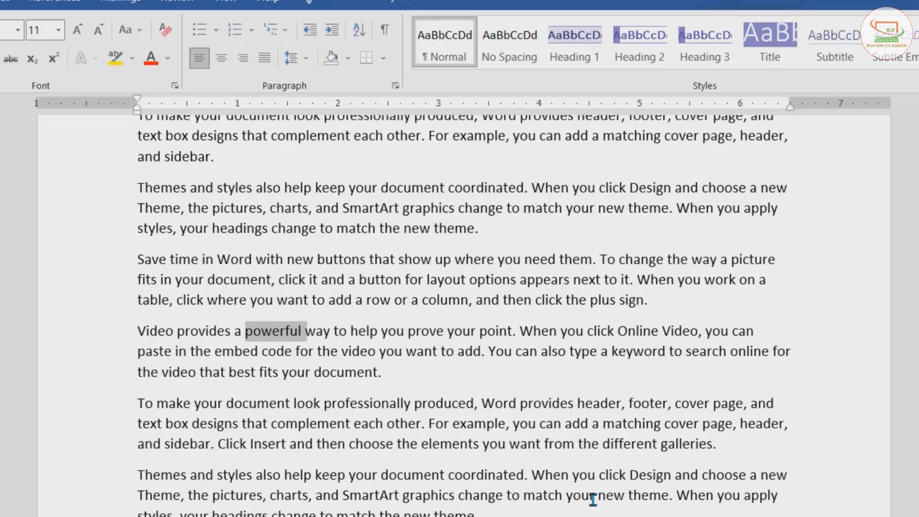
- Select 'Video provides a' backward from 'powerful' using the keyboard, one character at a time
key(shift+Left)
key(shift+Left)
key(shift+Left)
key(shift+Left)
key(shift+Left)
key(shift+Left)
key(shift+Left)
key(shift+Left)
key(shift+Left)
key(shift+Left)
key(shift+Left)
key(shift+Left)
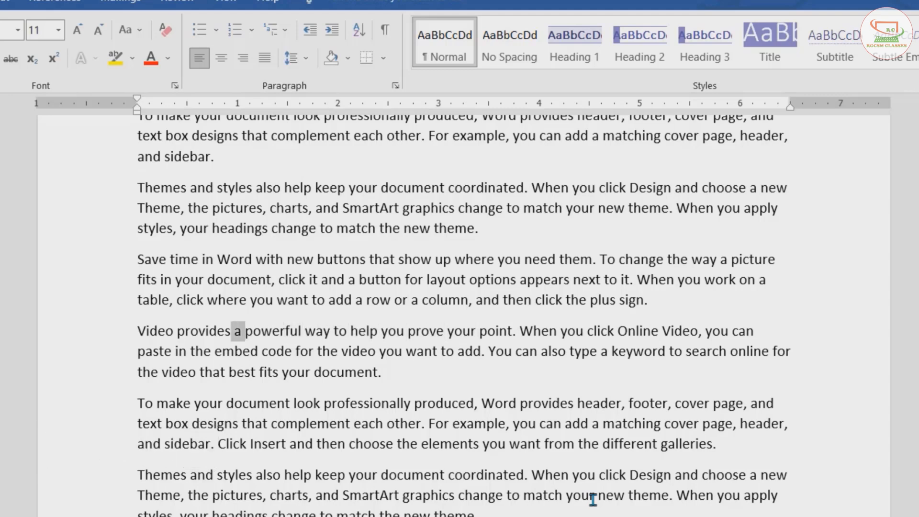
key(shift+Left)
key(shift+Left)
key(shift+Left)
key(shift+Left)
key(shift+Left)
key(shift+Left)
key(shift+Left)
key(shift+Left)
key(shift+Left)
key(shift+Left)
key(shift+Left)
key(shift+Left)
key(shift+Left)
key(shift+Left)
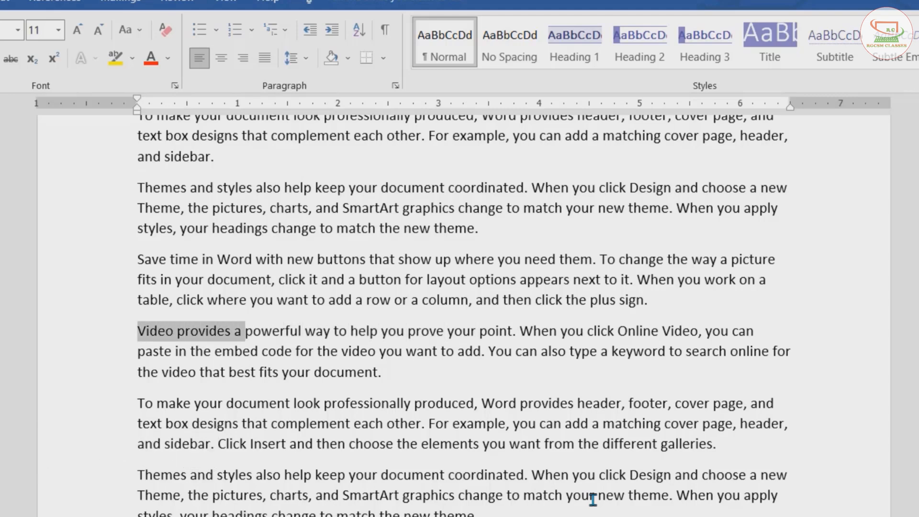
- Extend a selection line by line downward from 'powerful' through 'Save time in Word' three paragraphs below
key(Right)
key(shift+Down)
key(shift+Down)
key(shift+Down)
key(shift+Down)
key(shift+Down)
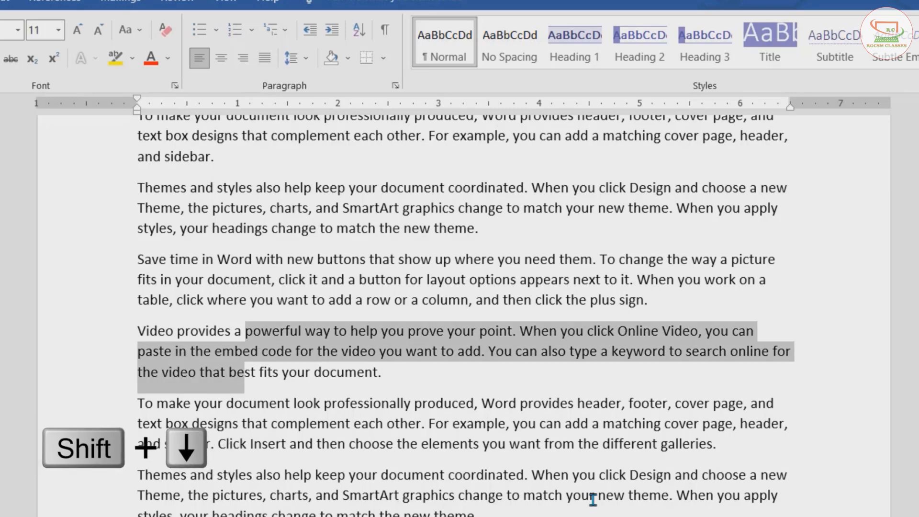
key(shift+Down)
key(shift+Down)
key(shift+Down)
key(shift+Down)
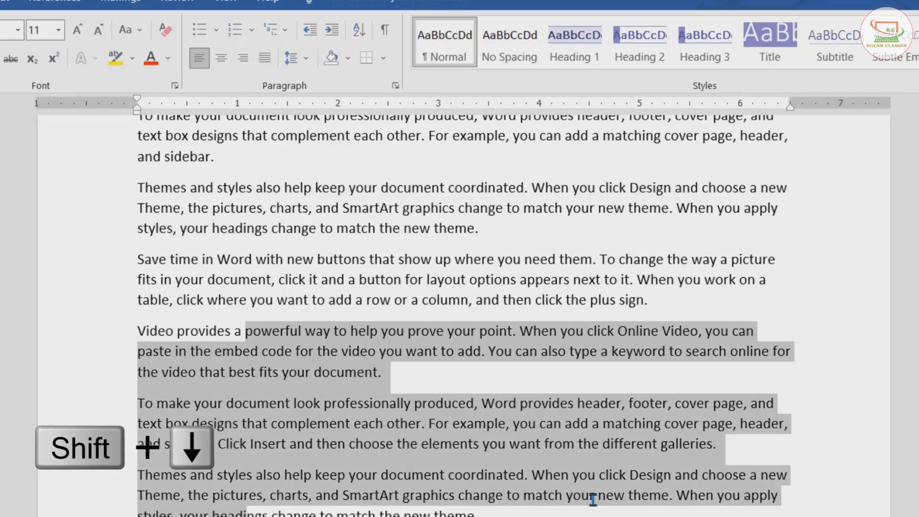
key(shift+Down)
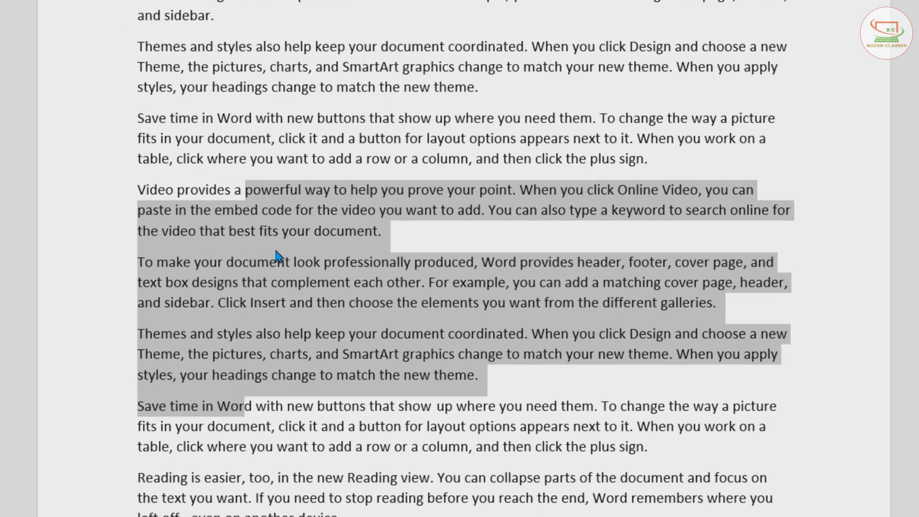
- Move the selection end upward line by line until it runs from 'Video provides a' back to 'that complement each other'
key(shift+Up)
key(shift+Up)
key(shift+Up)
key(shift+Up)
key(shift+Up)
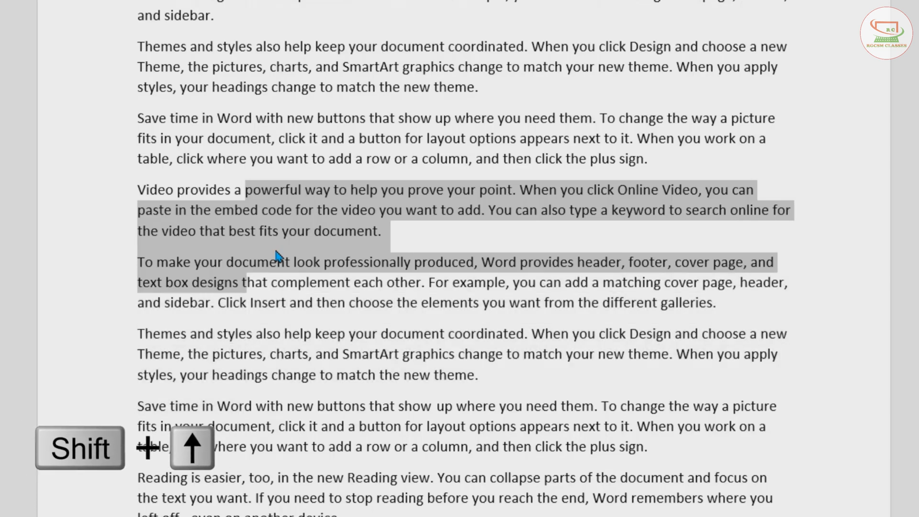
key(shift+Up)
key(shift+Up)
key(shift+Up)
key(shift+Up)
key(shift+Up)
key(shift+Up)
key(shift+Up)
key(shift+Up)
key(shift+Up)
key(shift+Up)
key(shift+Up)
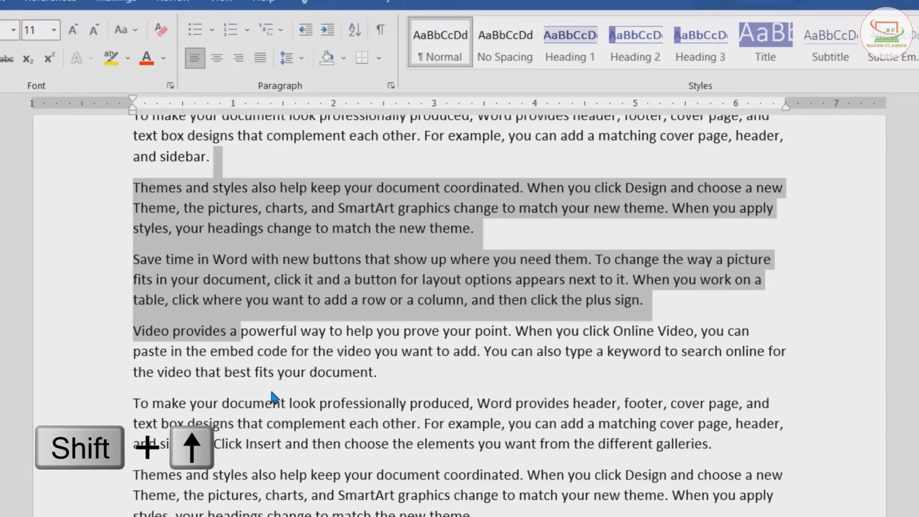
key(shift+Up)
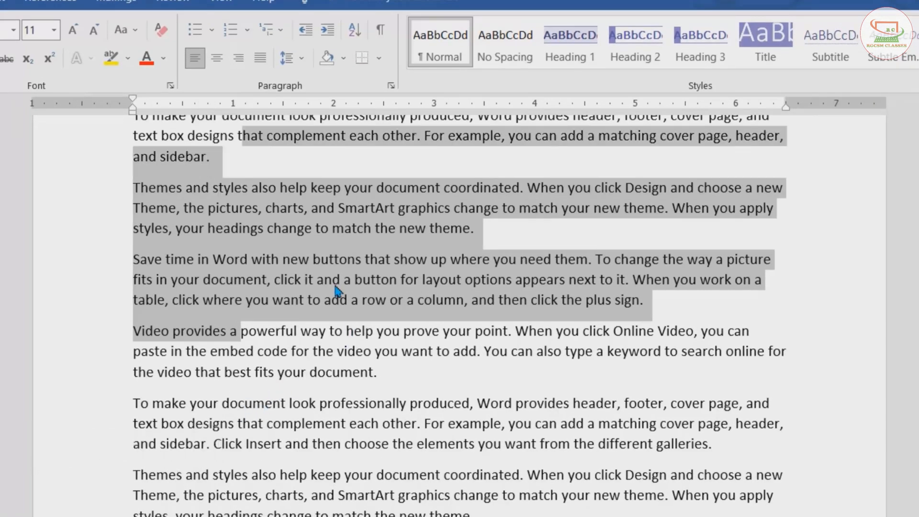
- Split the 'Save time in Word' paragraph into two paragraphs after 'where you need them.'
click(595, 261)
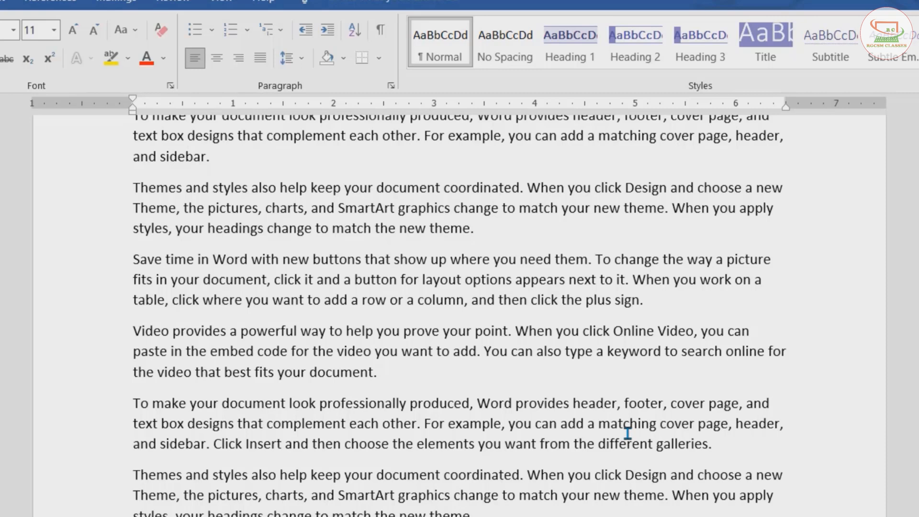
key(Return)
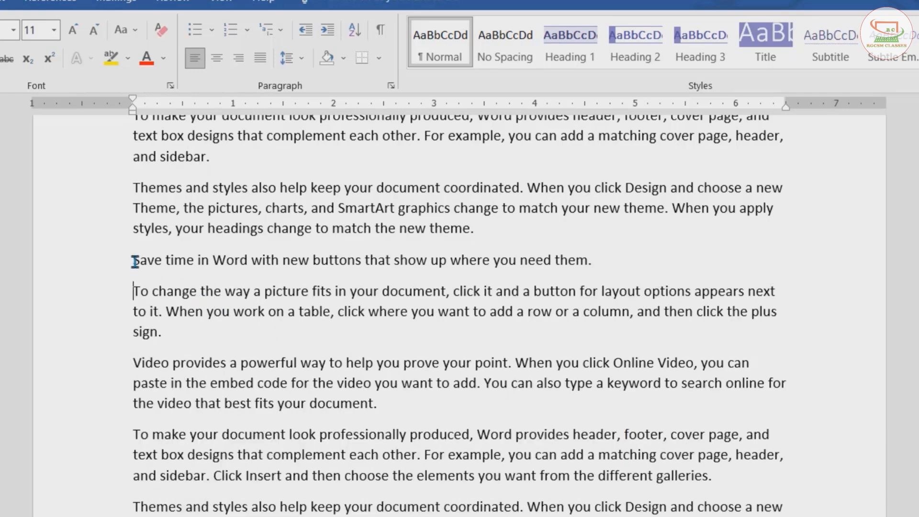
- Select the 'Save time in Word' sentence and then the following 'To change the way' paragraph with the mouse
drag(135, 261, 624, 265)
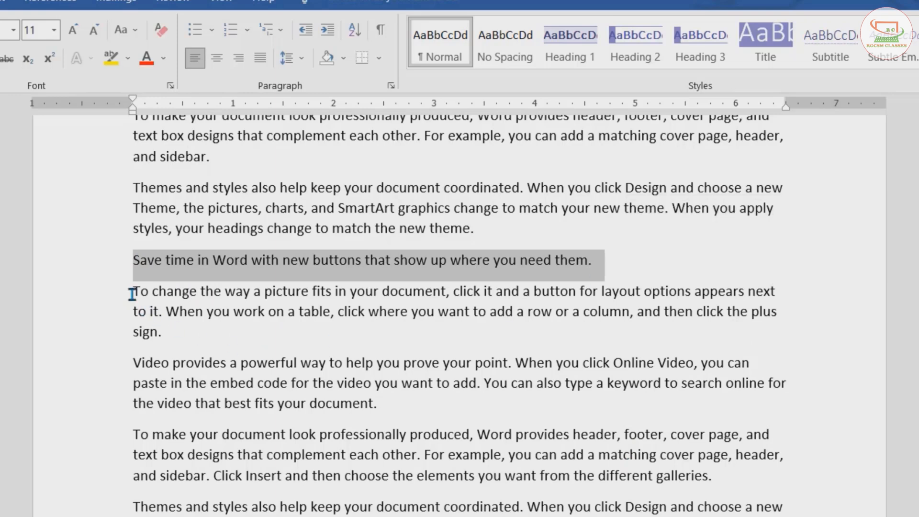
drag(132, 293, 166, 330)
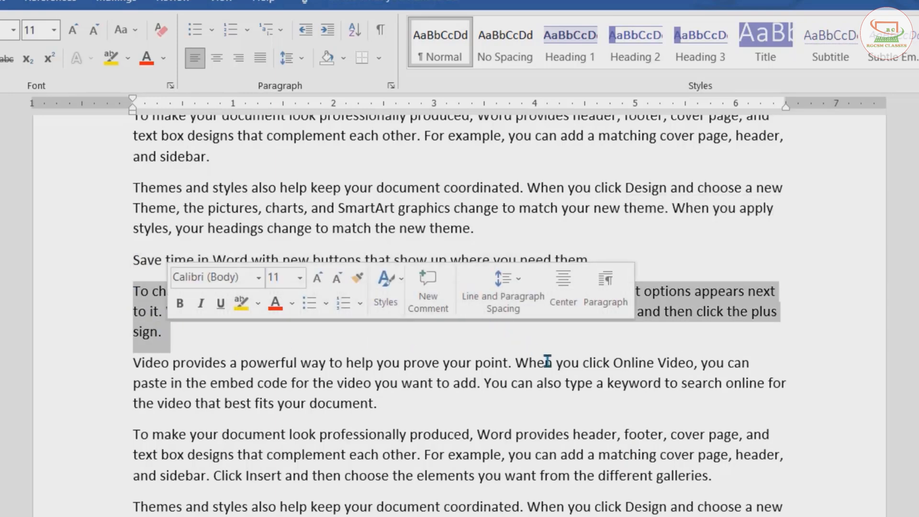
click(420, 335)
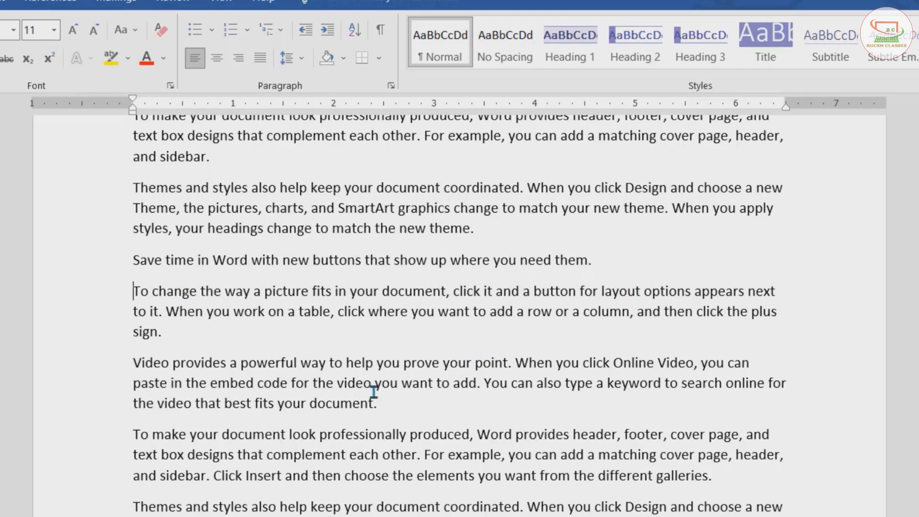
- Rejoin the two paragraphs and insert a line break after 'where you need them.' instead
key(BackSpace)
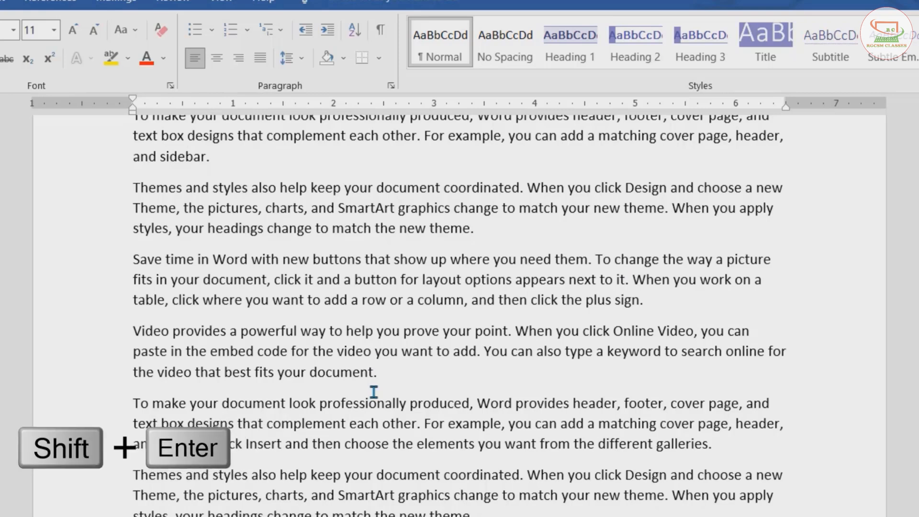
key(shift+Return)
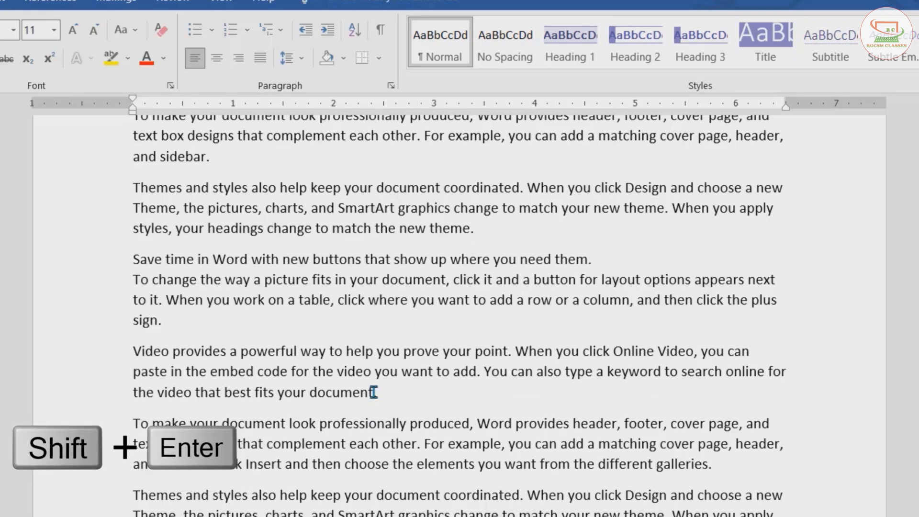
click(612, 275)
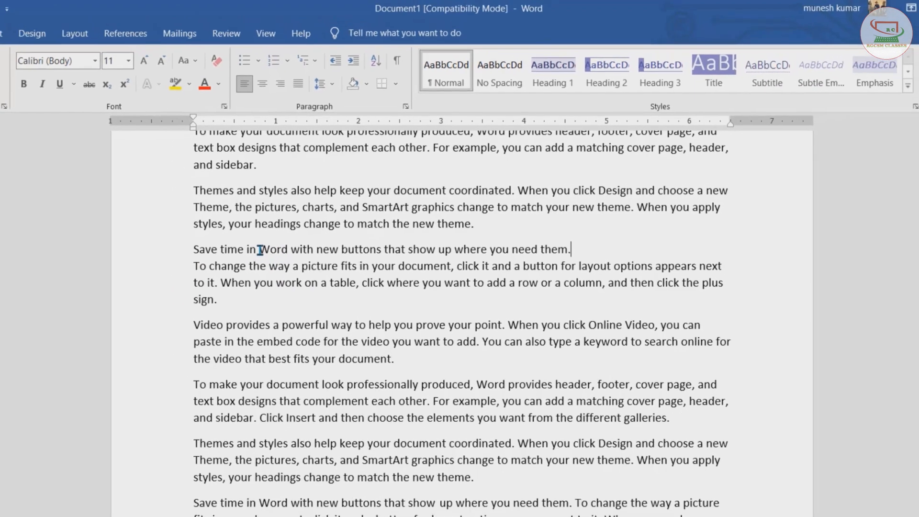
- Make a rectangular block selection from 'Word' in 'Save time in Word' down into the 'Themes and styles' paragraph
key(alt)
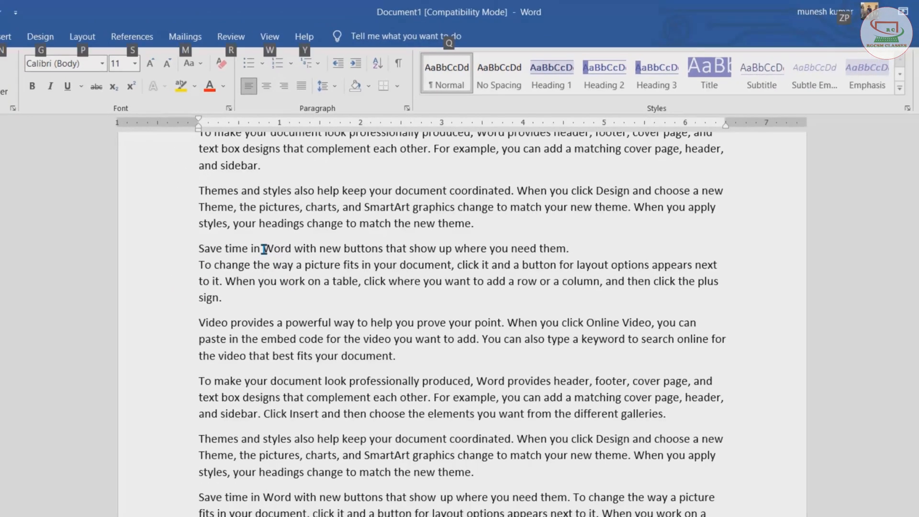
drag(264, 249, 553, 447)
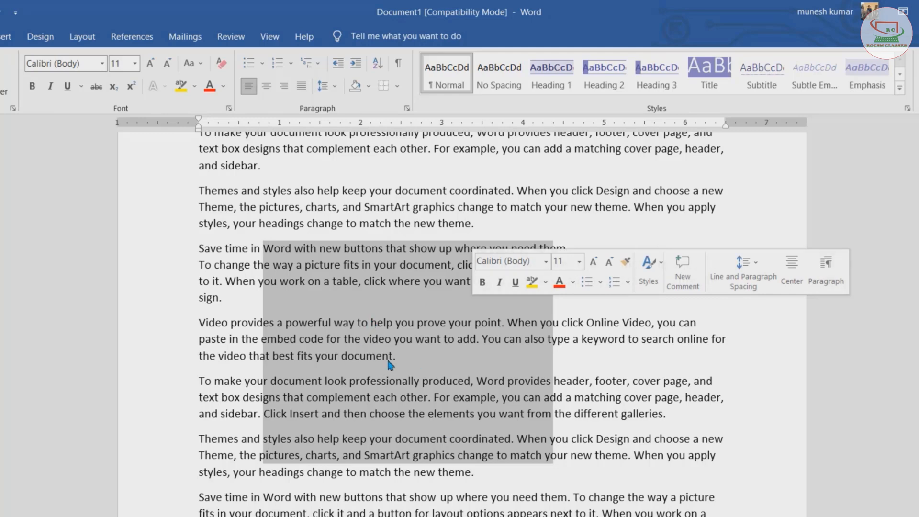
- Paste the copied block of text below the document's last paragraph after adding three blank lines
scroll(390, 365, down, 6)
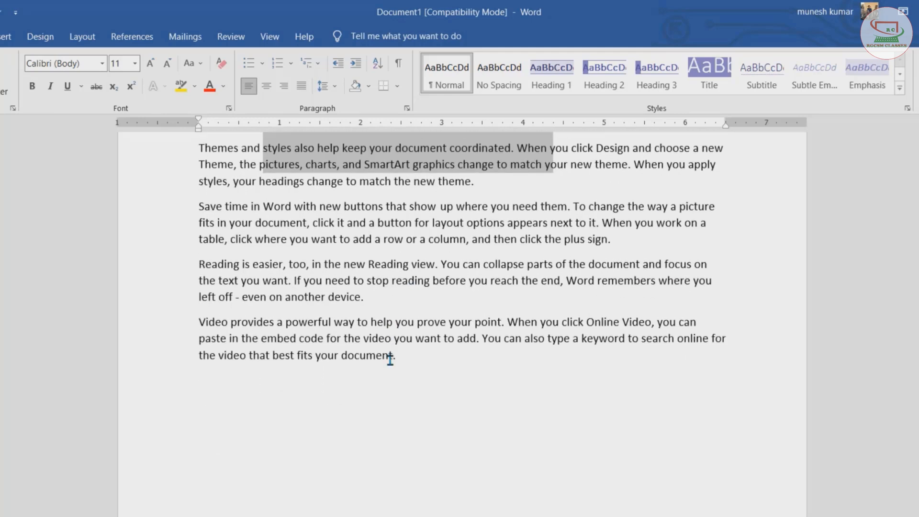
click(219, 386)
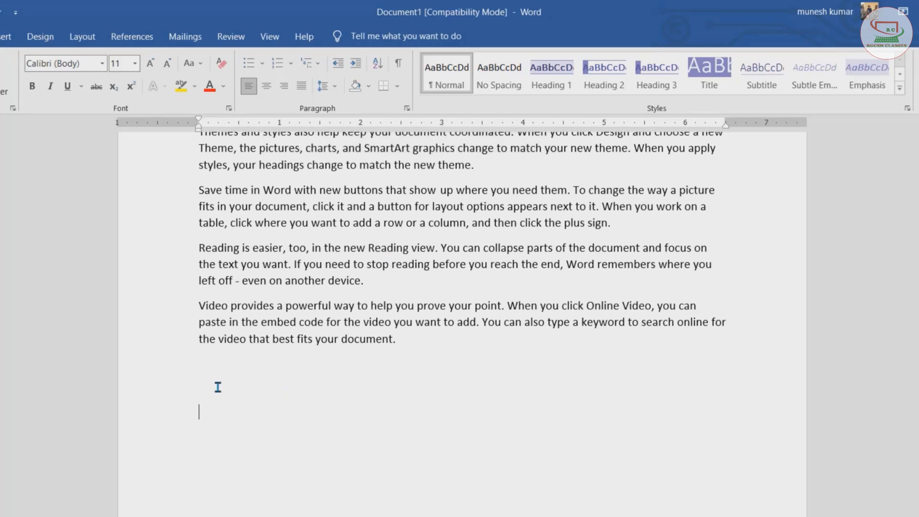
key(Return)
key(Return)
key(Return)
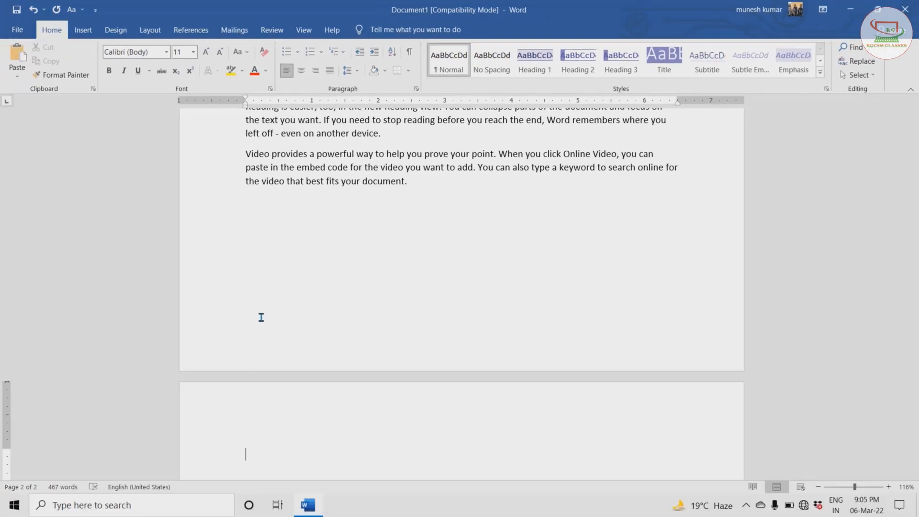
text(Word with new buttons that show up where you need the e way a picture fits in your document, click it and a butto ou work on a table, click where you want to add a row or  es a powerful way to help you prove your point. When yo embed code for the video you want to add. You can also t t best fits your document.)
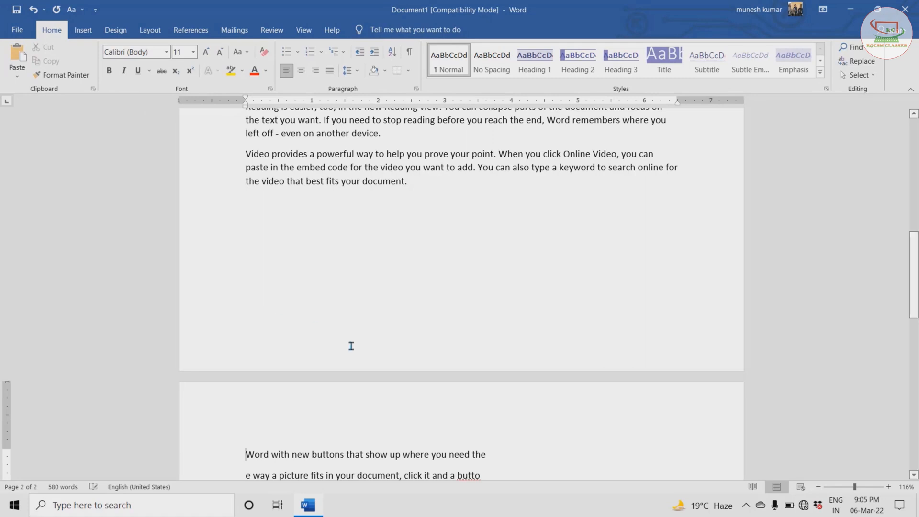
- Select the pasted block of text and delete it
scroll(351, 346, down, 2)
scroll(352, 345, down, 5)
scroll(351, 348, up, 2)
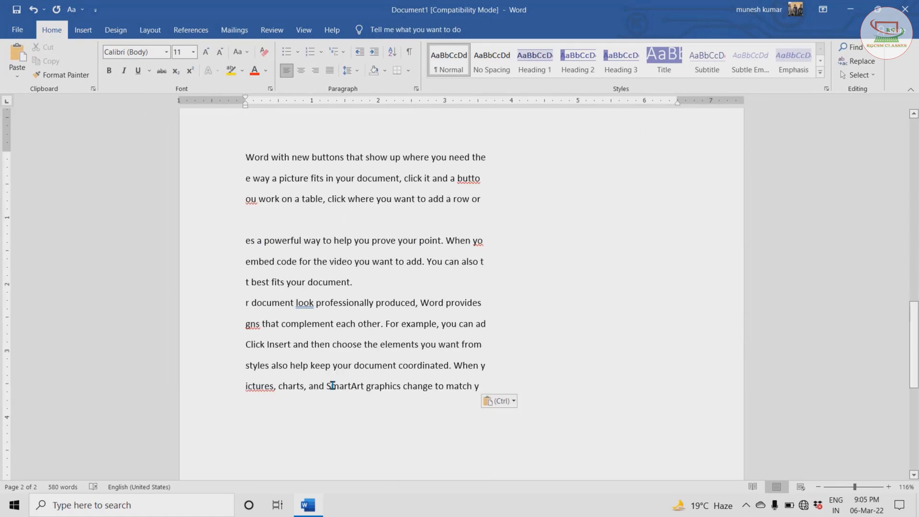
scroll(332, 385, up, 1)
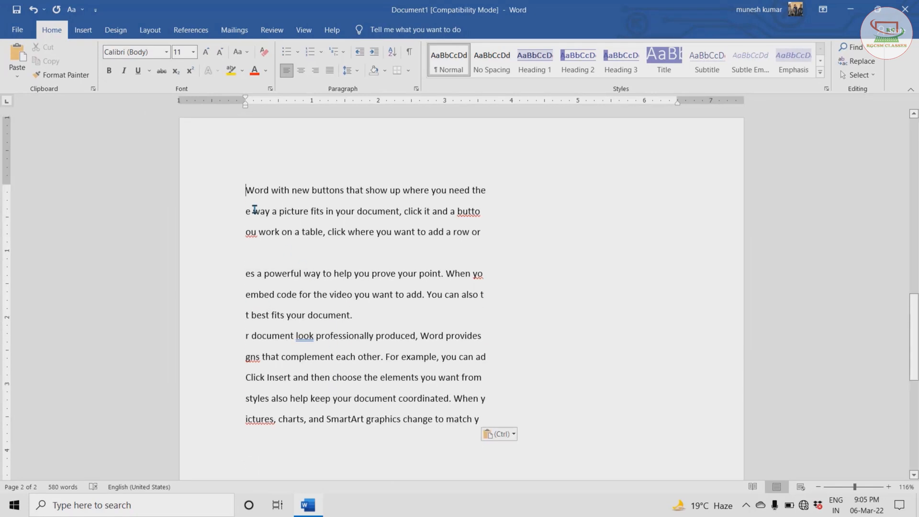
drag(246, 189, 479, 424)
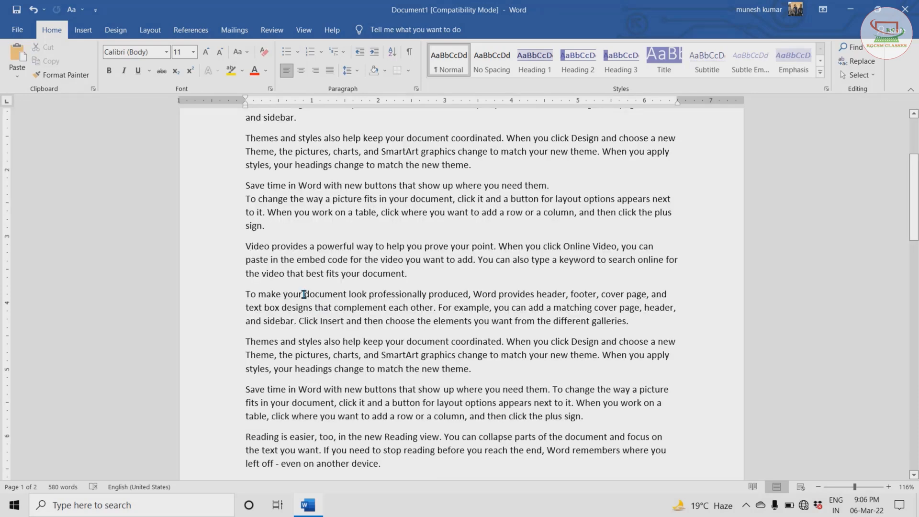
click(304, 294)
- Select 'powerful way to help you prove your point', color it red and enlarge its font to 16
drag(351, 247, 493, 246)
click(256, 71)
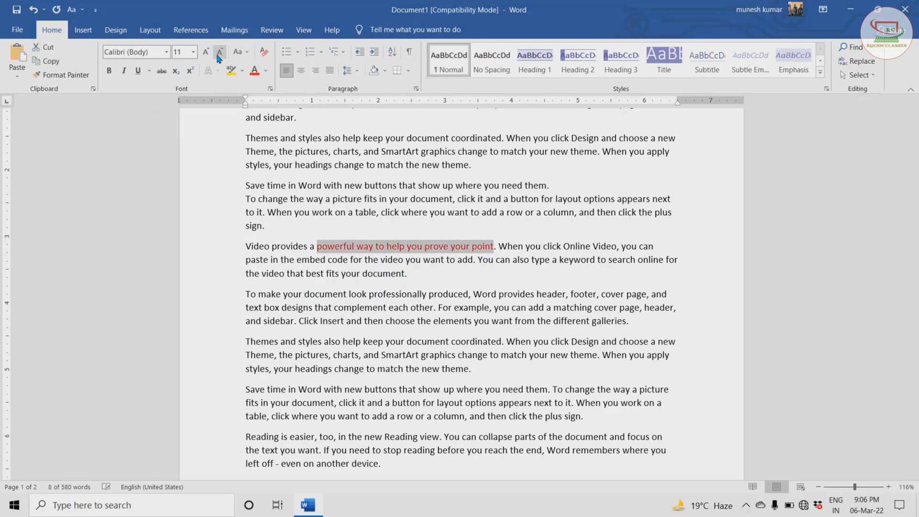
click(209, 52)
click(210, 53)
click(210, 53)
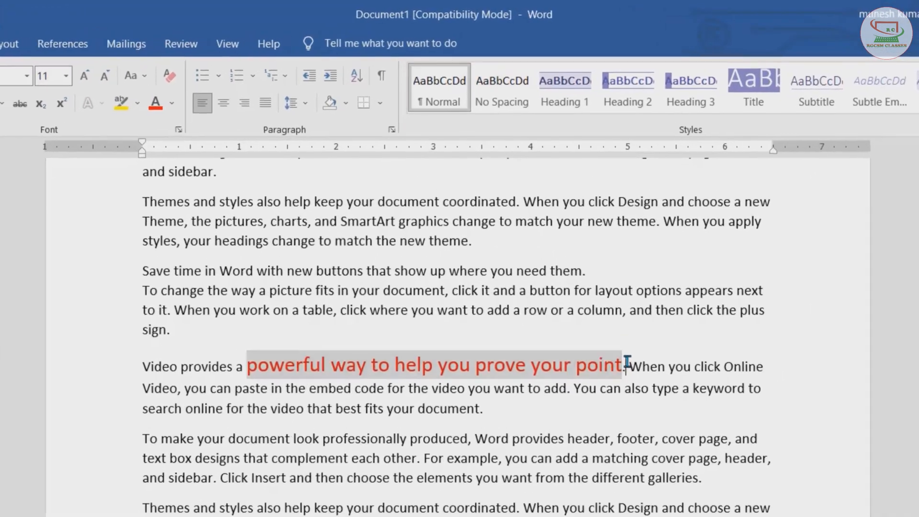
- Undo the phrase's color and font size changes, then redo them
click(627, 361)
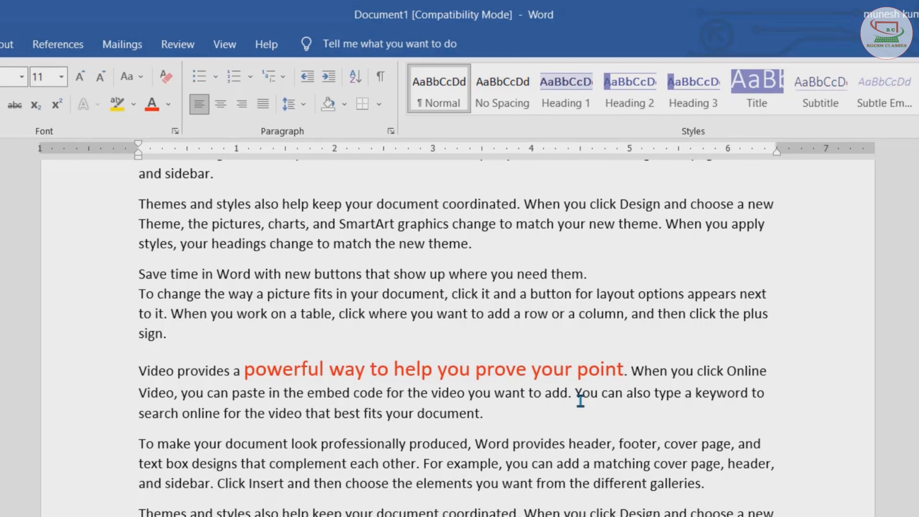
key(alt+BackSpace)
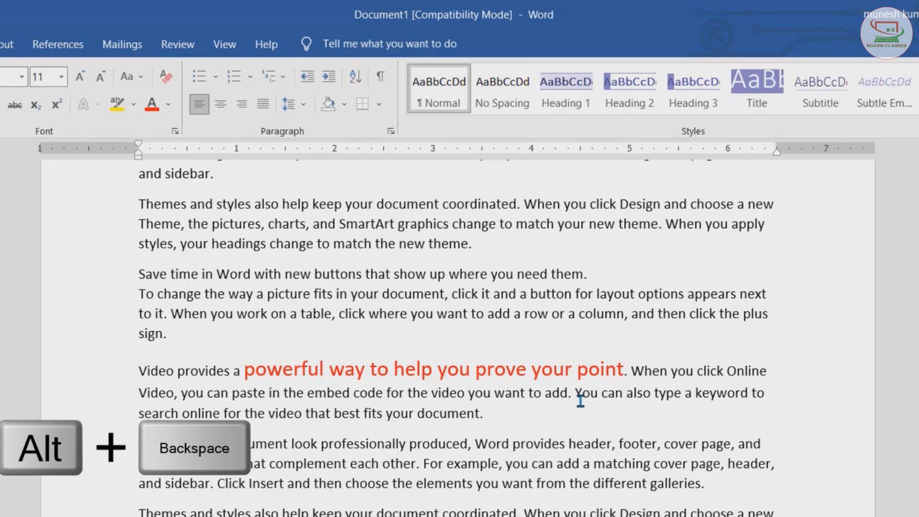
key(alt+BackSpace)
key(alt+BackSpace)
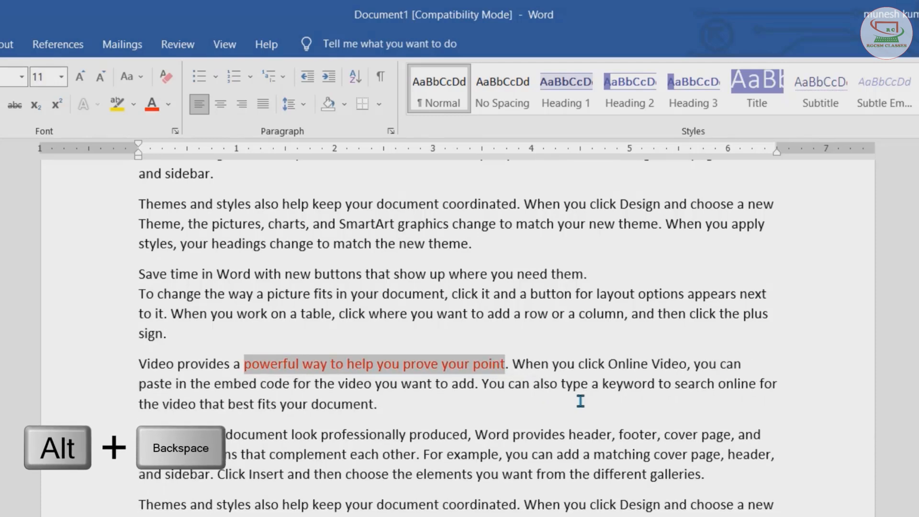
key(alt+BackSpace)
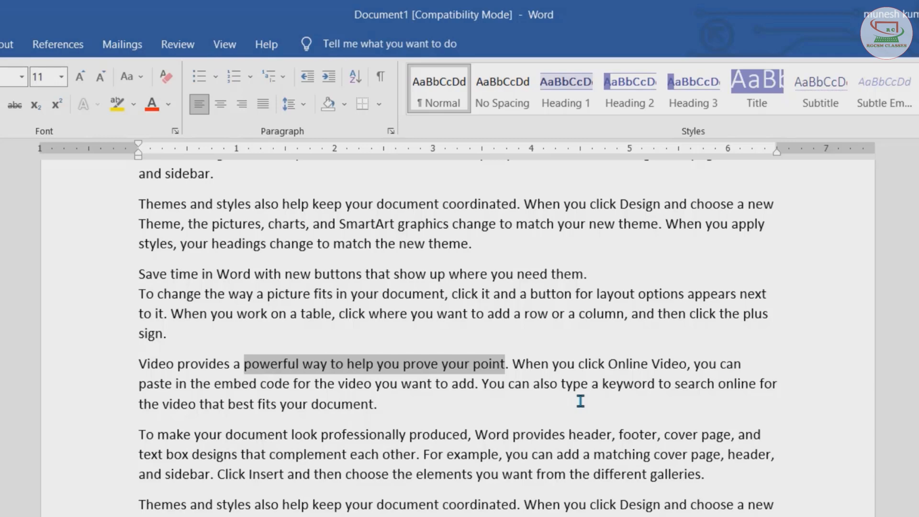
key(alt+Return)
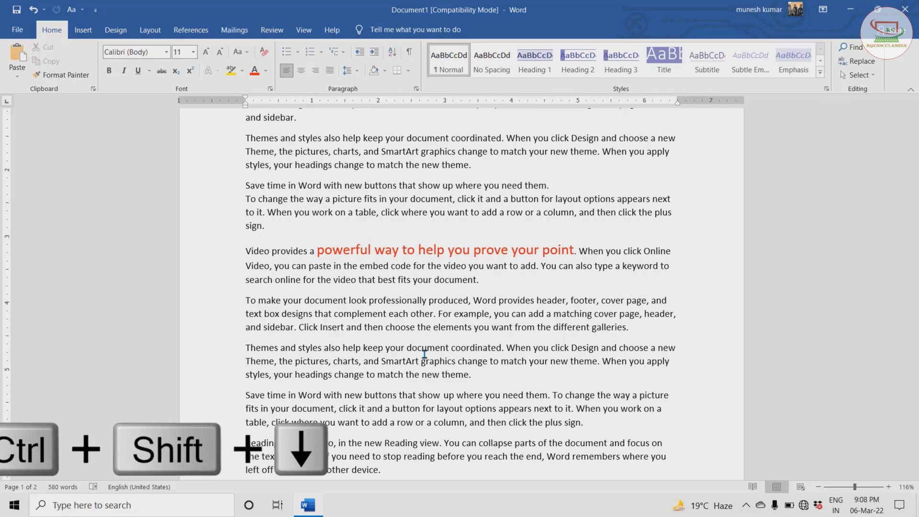
- Select the 'To make your document' and 'Themes and styles' paragraphs one paragraph at a time with the keyboard
key(ctrl+shift+Down)
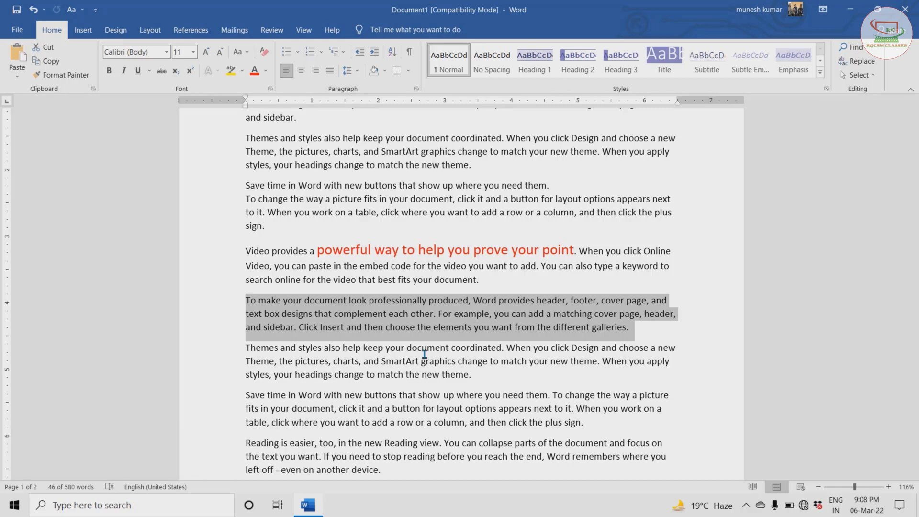
key(ctrl+shift+Down)
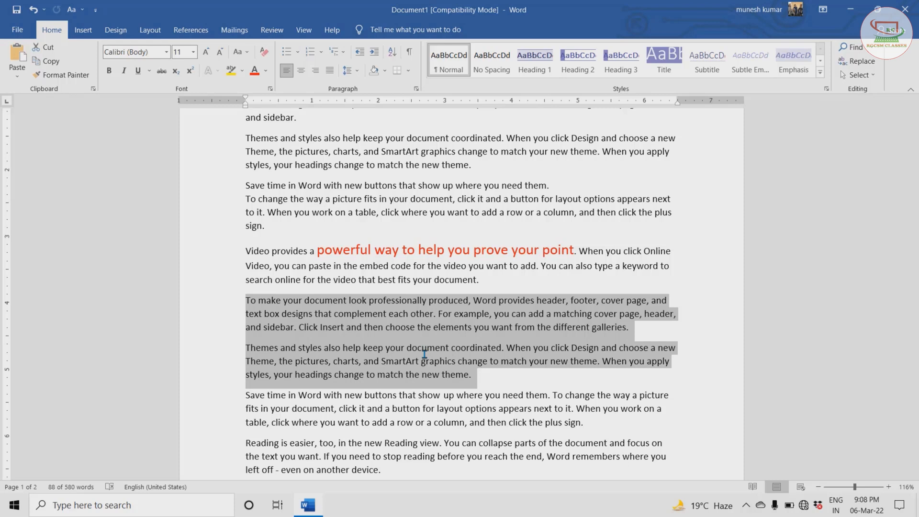
- Extend the selection upward paragraph by paragraph from the 'To make your document' paragraph through the 'Themes and styles' paragraph above
key(ctrl+shift+Up)
key(ctrl+shift+Up)
key(ctrl+shift+Up)
key(ctrl+shift+Up)
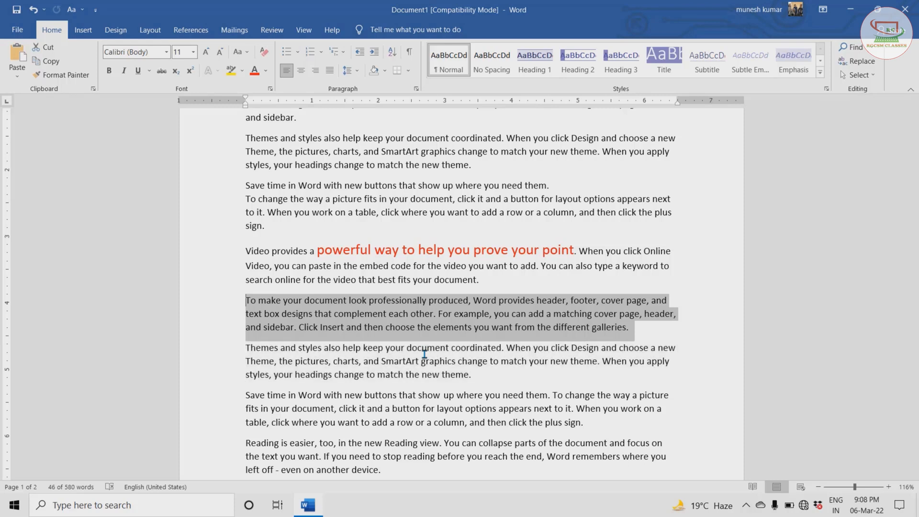
key(ctrl+shift+Up)
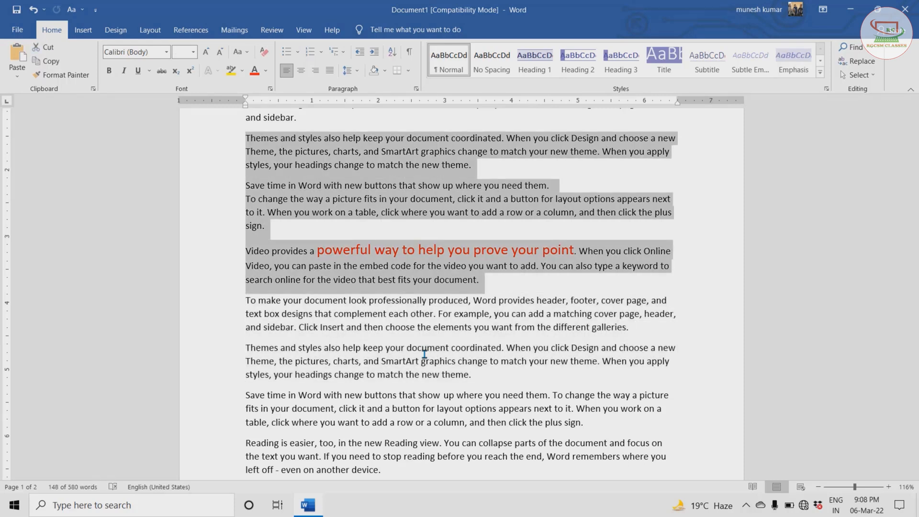
- Place the cursor at the start of the 'To make your document' paragraph and select word by word through 'header, footer'
click(245, 301)
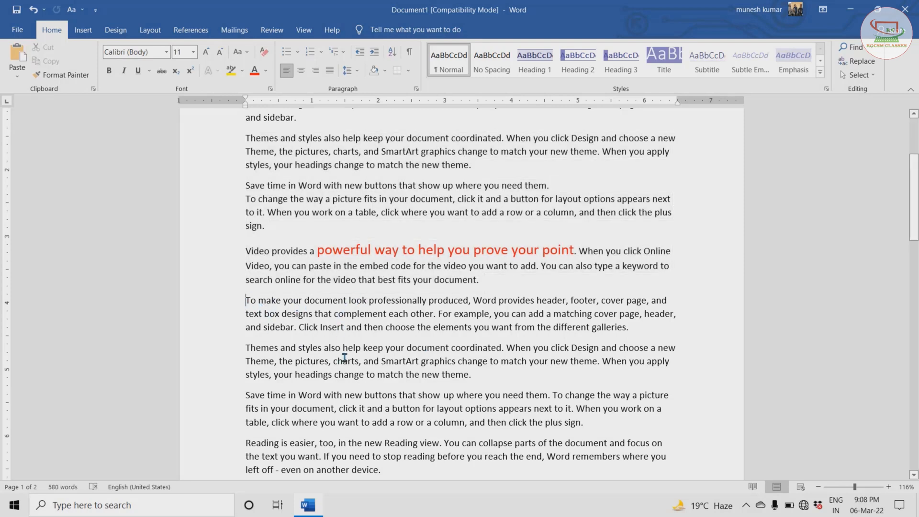
key(ctrl+shift+Right)
key(ctrl+shift+Right)
key(ctrl+shift+Right)
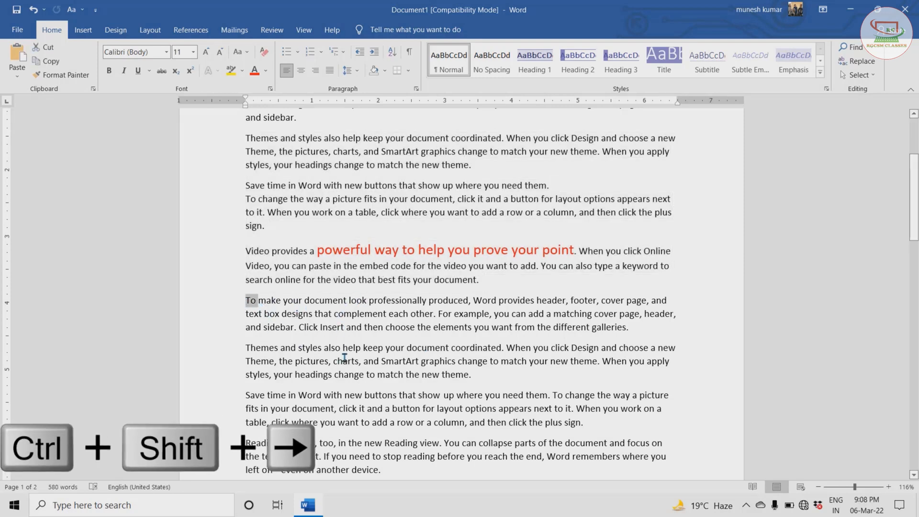
key(ctrl+shift+Right)
key(ctrl+shift+Right)
key(ctrl+shift+Right)
key(ctrl+shift+Right)
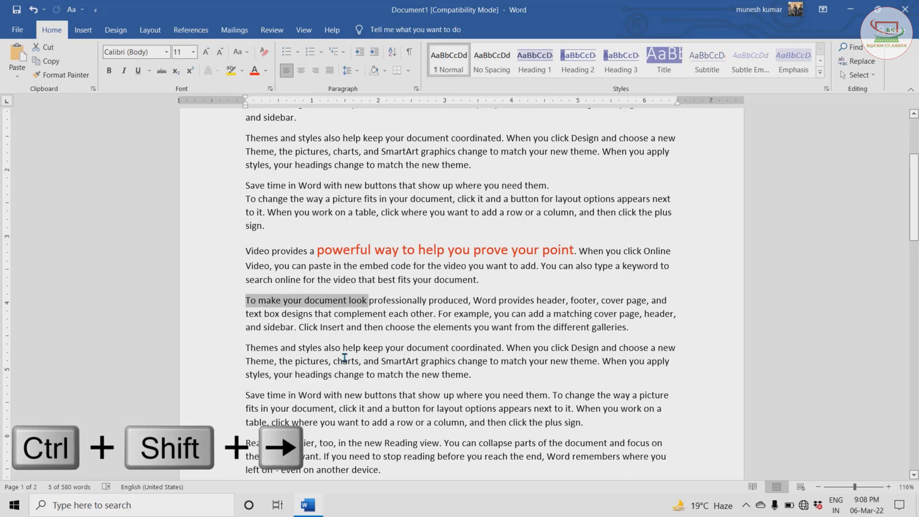
key(ctrl+shift+Right)
key(ctrl+shift+Right)
key(ctrl+shift+Right)
key(ctrl+shift+Right)
key(ctrl+shift+Right)
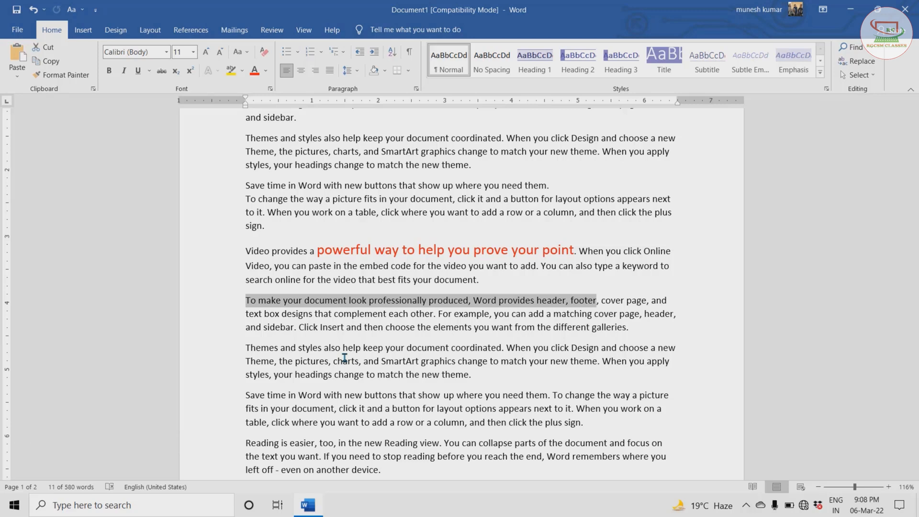
- Shrink the selection word by word and extend it backward into the previous paragraph up to 'also type a keyword'
key(ctrl+shift+Left)
key(ctrl+shift+Left)
key(ctrl+shift+Left)
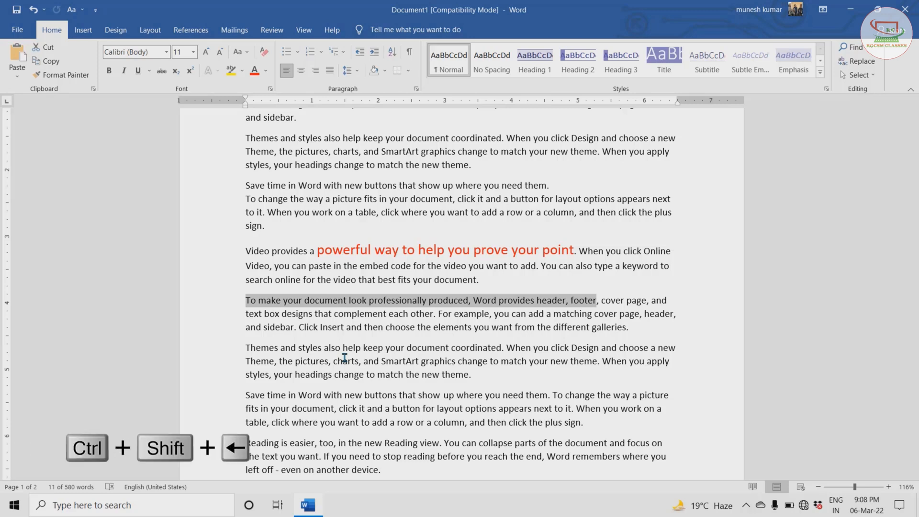
key(ctrl+shift+Left)
key(ctrl+shift+Left)
key(ctrl+shift+Left)
key(ctrl+shift+Left)
key(ctrl+shift+Left)
key(ctrl+shift+Left)
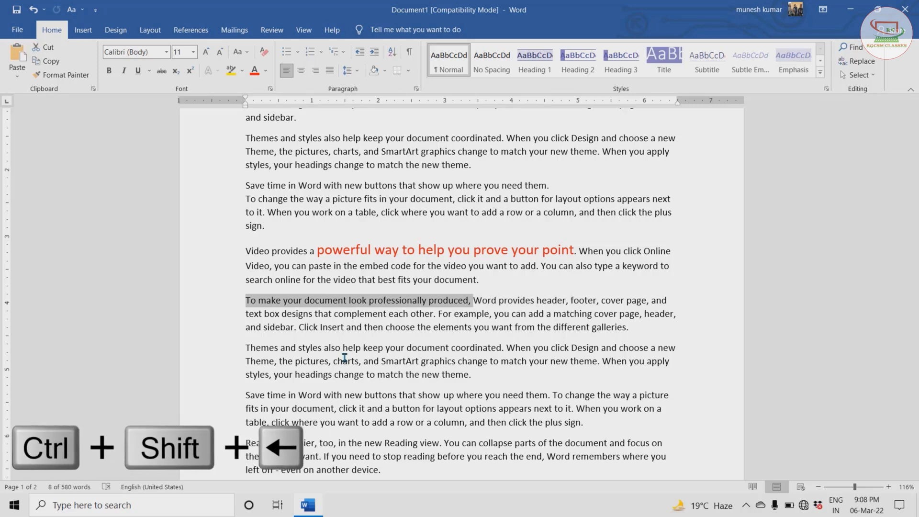
key(ctrl+shift+Left)
key(ctrl+shift+Left)
key(ctrl+shift+Left)
key(ctrl+shift+Left)
key(ctrl+shift+Left)
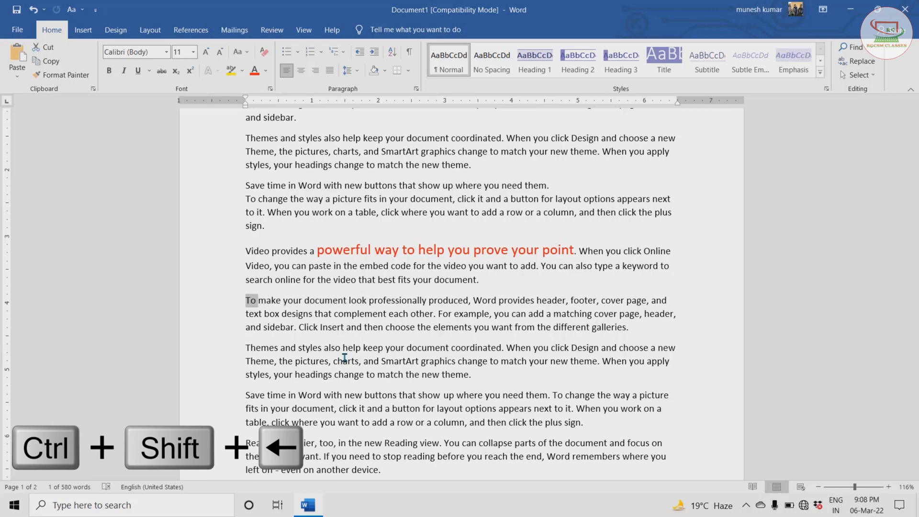
key(ctrl+shift+Left)
key(ctrl+shift+Left)
key(ctrl+shift+Left)
key(ctrl+shift+Left)
key(ctrl+shift+Left)
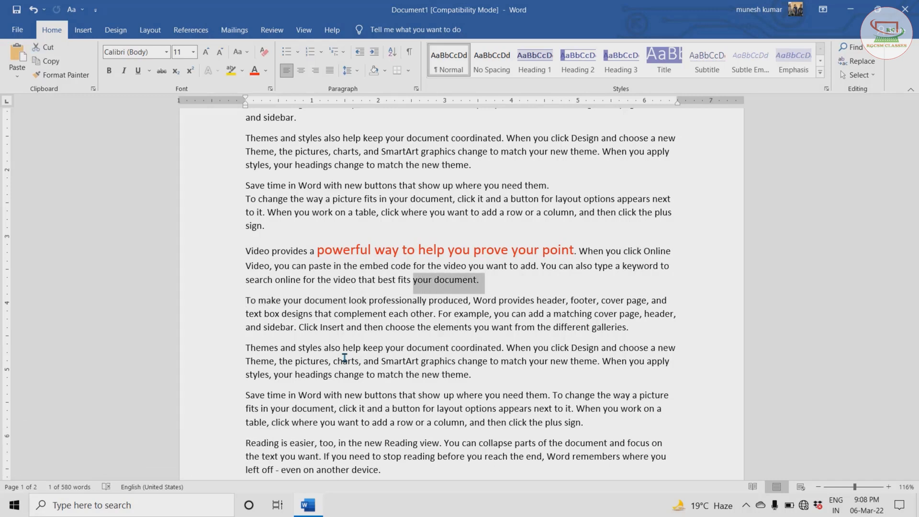
key(ctrl+shift+Left)
key(ctrl+shift+Left)
key(ctrl+shift+Left)
key(ctrl+shift+Left)
key(ctrl+shift+Left)
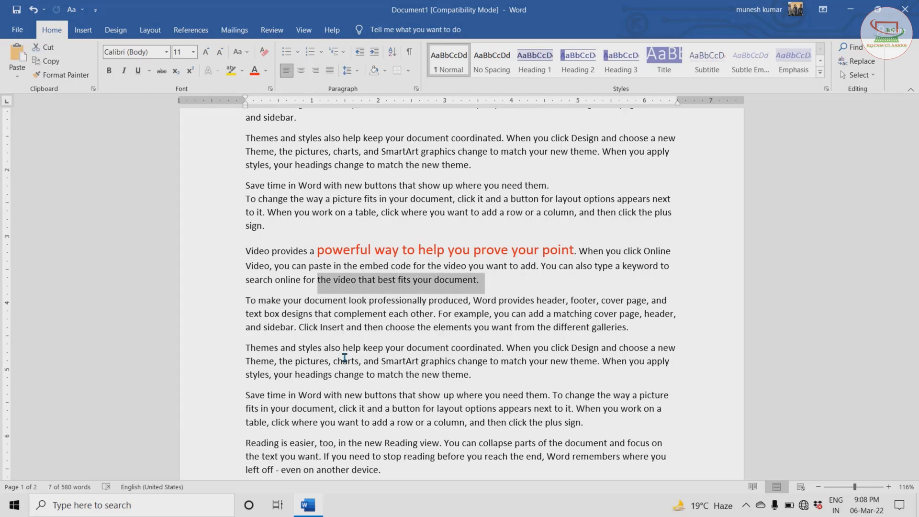
key(ctrl+shift+Left)
key(ctrl+shift+Left)
key(ctrl+shift+Left)
key(ctrl+shift+Left)
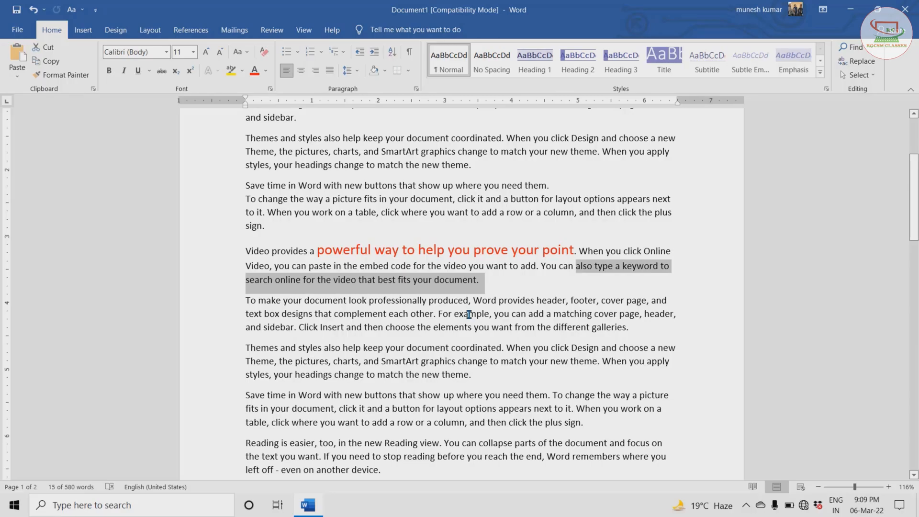
- Start a new line after the last paragraph and insert a thin horizontal line by entering three hyphens
scroll(469, 315, down, 2)
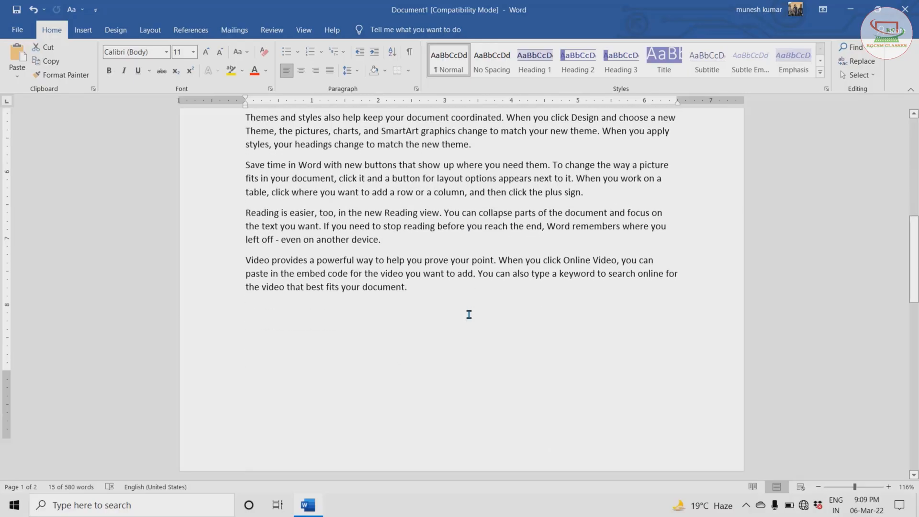
scroll(469, 314, down, 10)
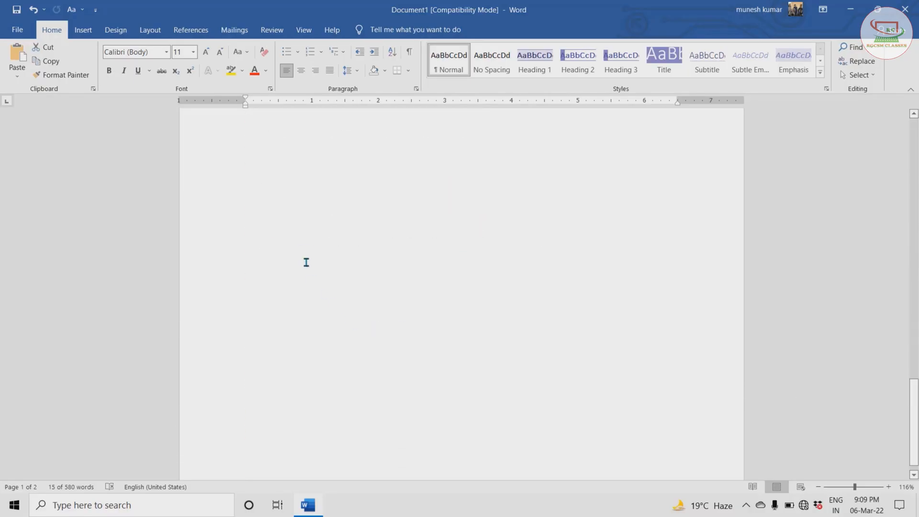
scroll(307, 262, up, 5)
click(248, 158)
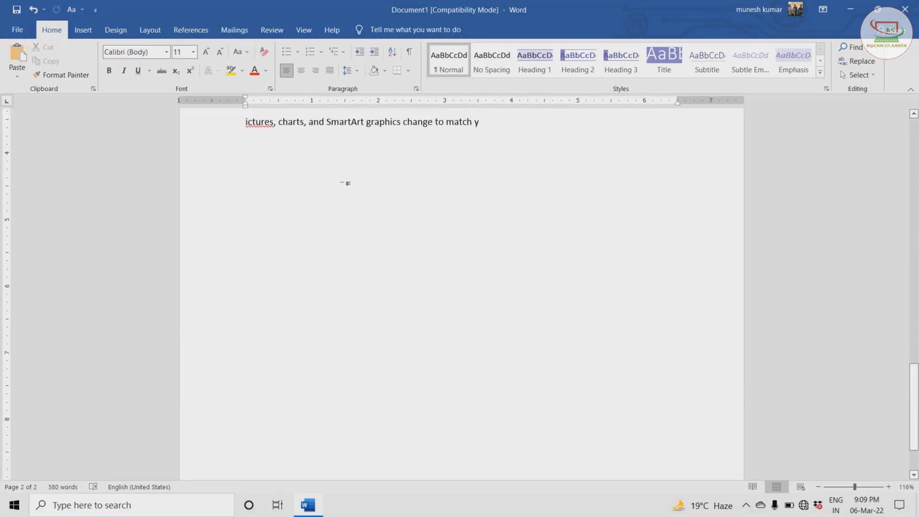
click(512, 120)
key(Return)
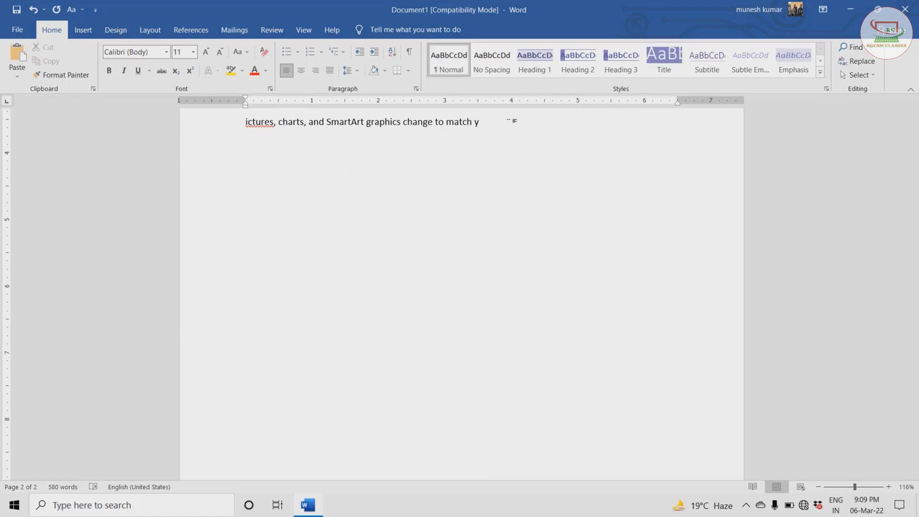
text(---)
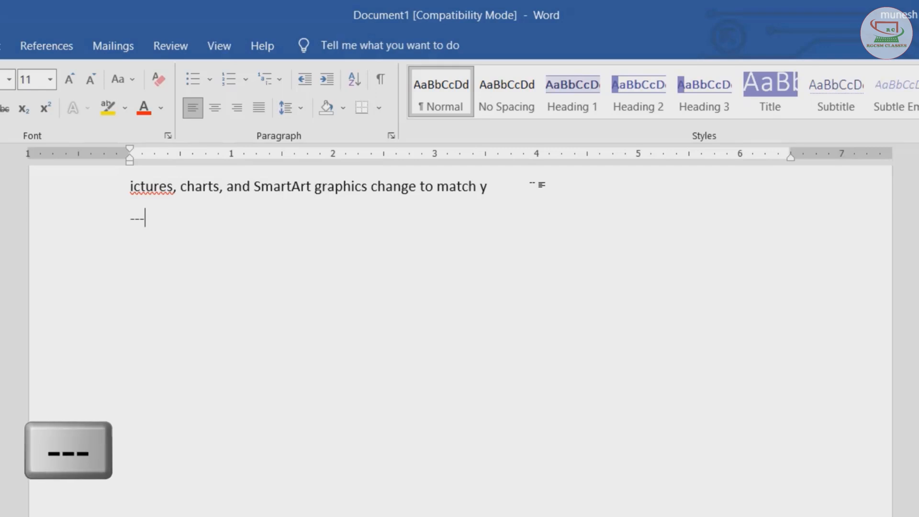
key(Return)
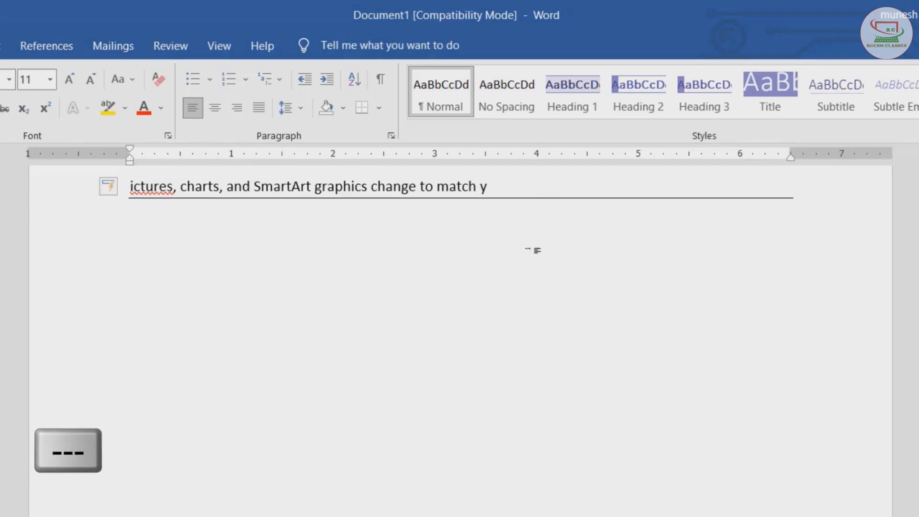
- Insert a thick horizontal line with three underscores and a double line with three equals signs
scroll(486, 344, up, 3)
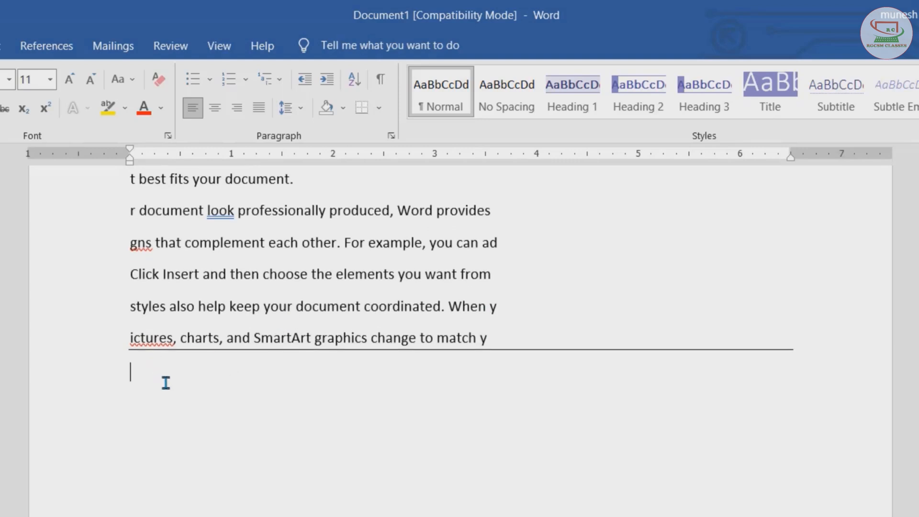
text(___)
key(Return)
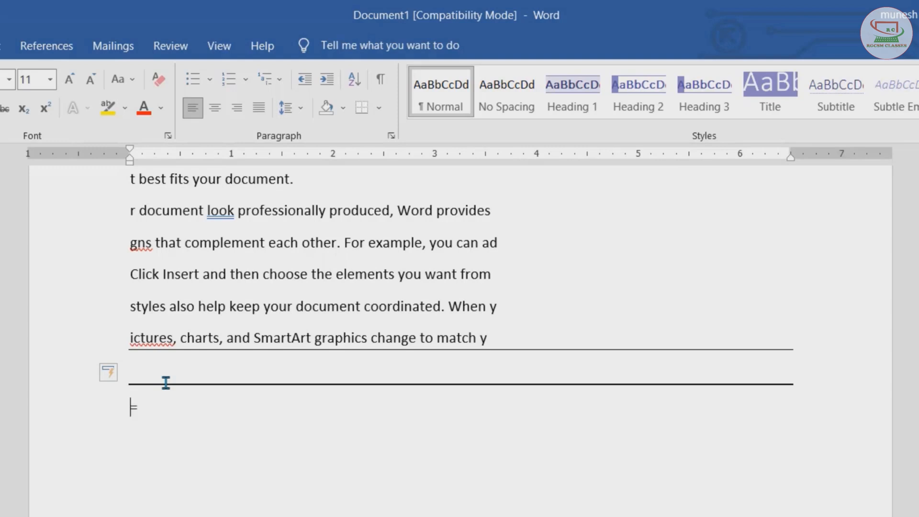
text(===)
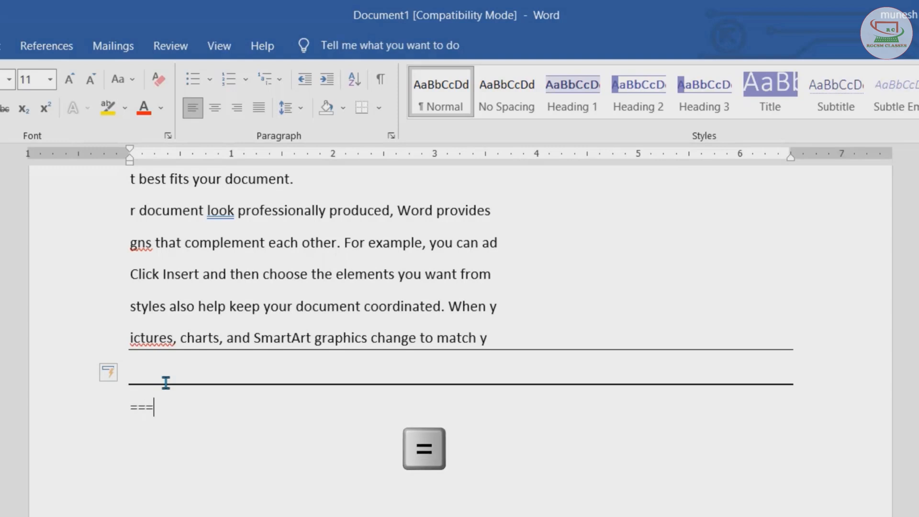
key(Return)
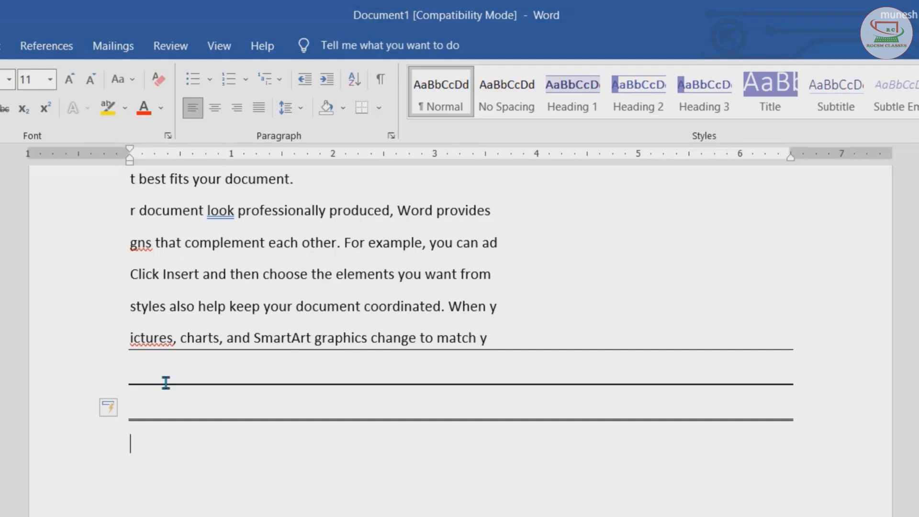
- Insert a triple horizontal line with three hash signs and a dotted line with three asterisks
text(###)
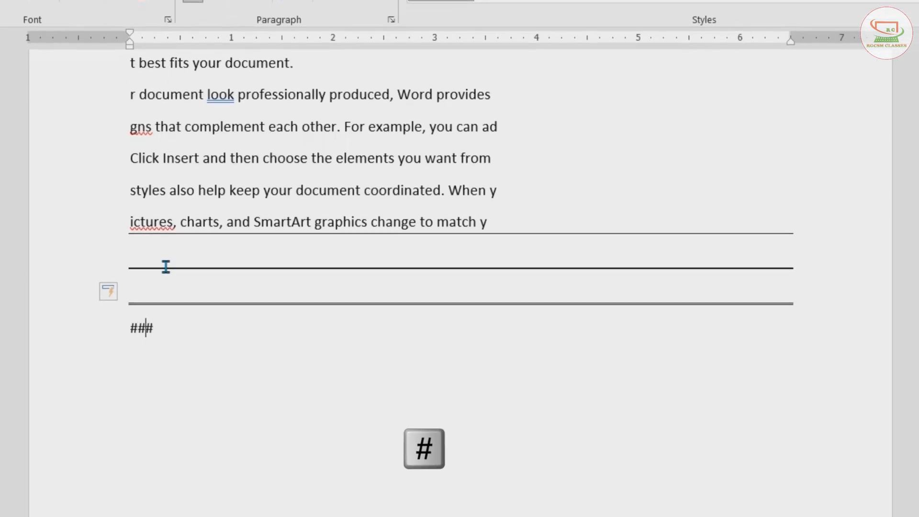
key(Return)
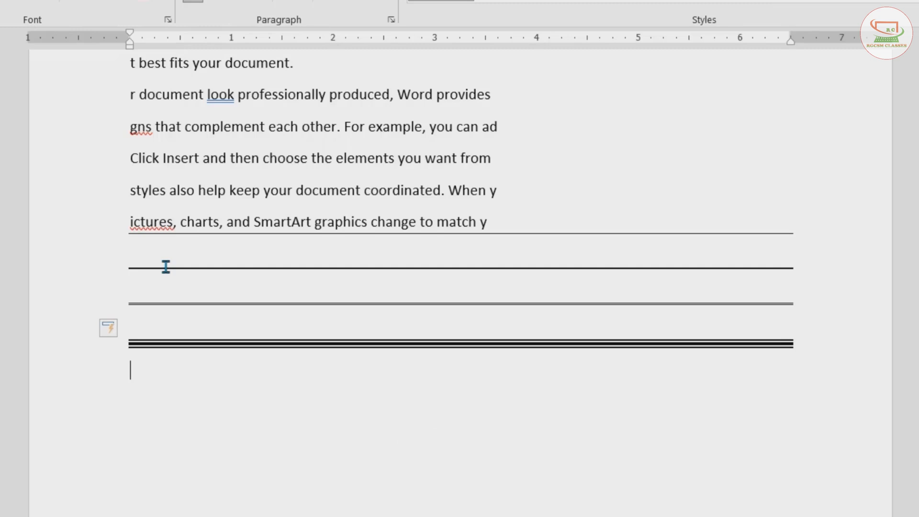
text(***)
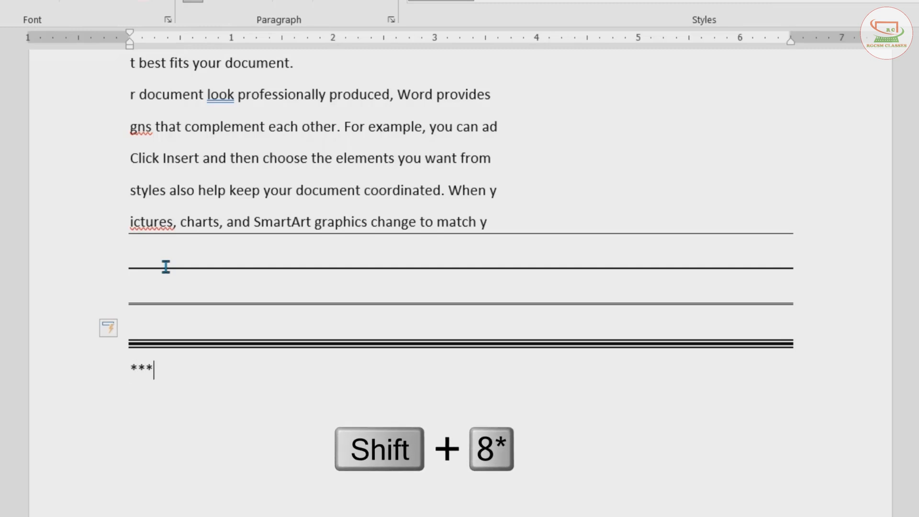
key(Return)
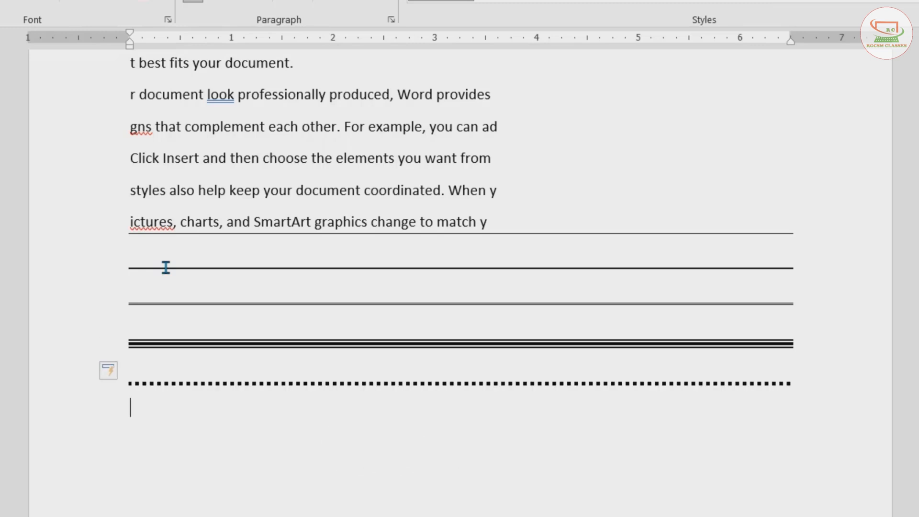
- Insert a wavy horizontal line with three tildes and add an empty line below it
text(~)
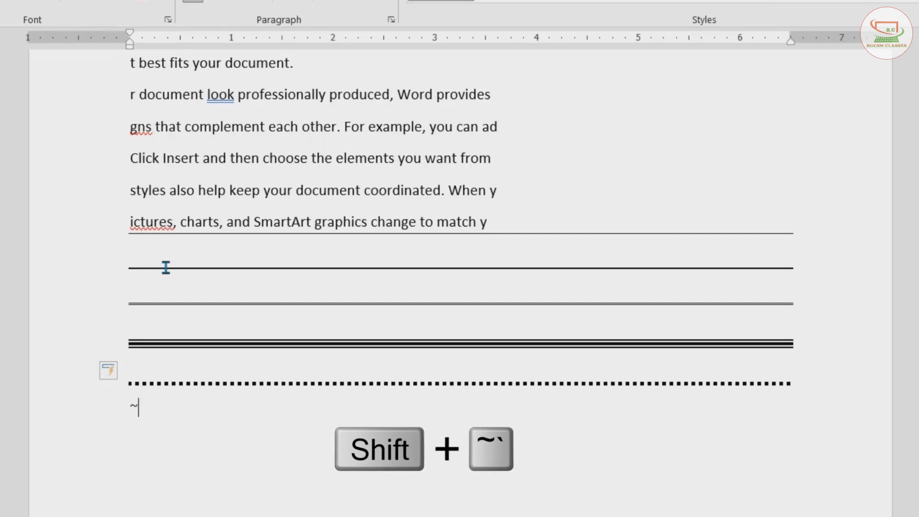
text(~~)
key(Return)
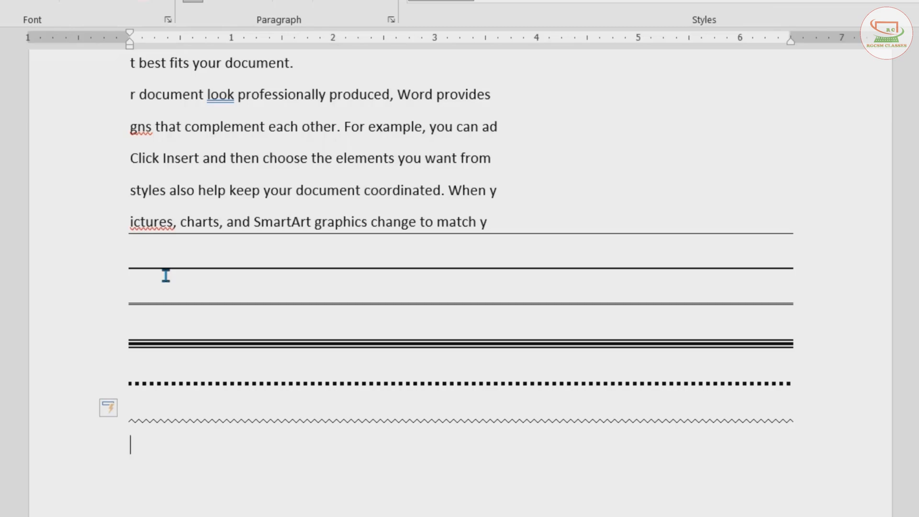
key(Return)
- Start an automatic numbered list with '1. ' and enter three items: kdfjsdlkgjfsldfk, sdfkgjsdfklgjd, sdfgksdflkgj, then end the list
scroll(235, 363, down, 2)
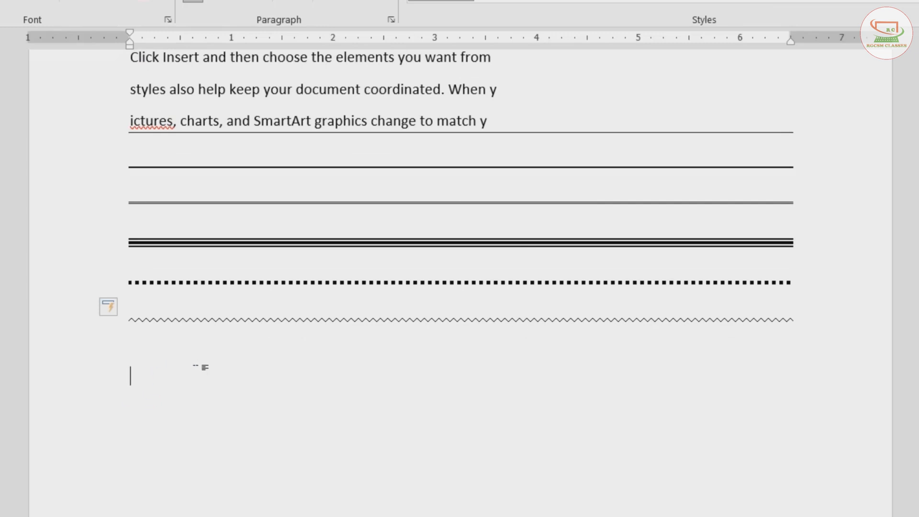
text(1.)
key(space)
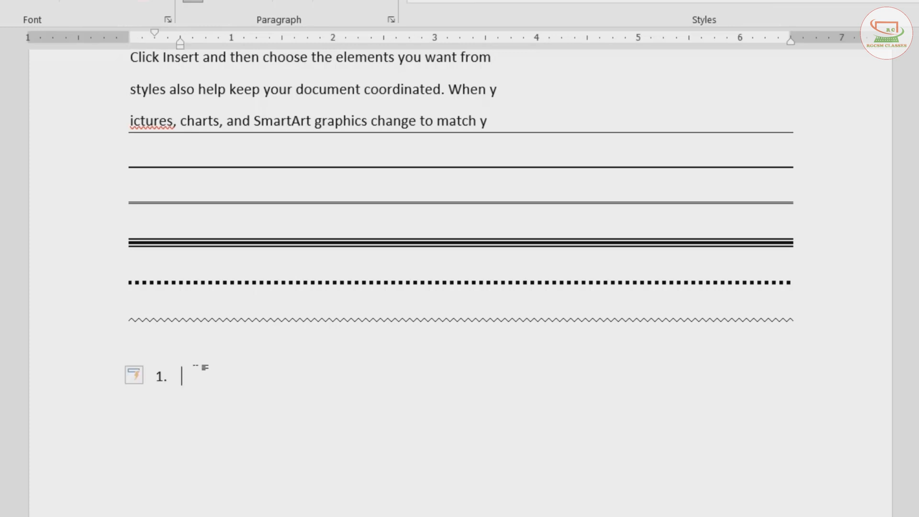
text(kdfjsdlkgjfsldfk)
key(Return)
text(sdfkgjsdfklgjd)
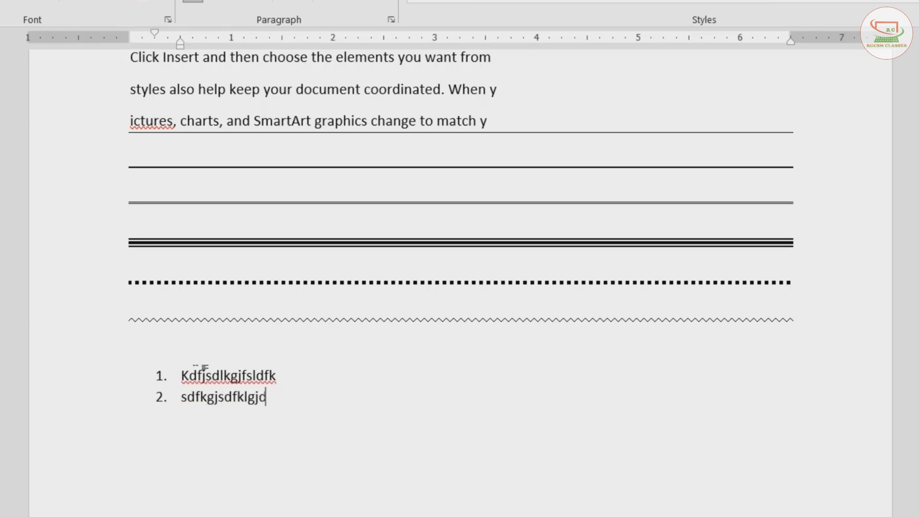
key(Return)
text(sdfgksdflkgj)
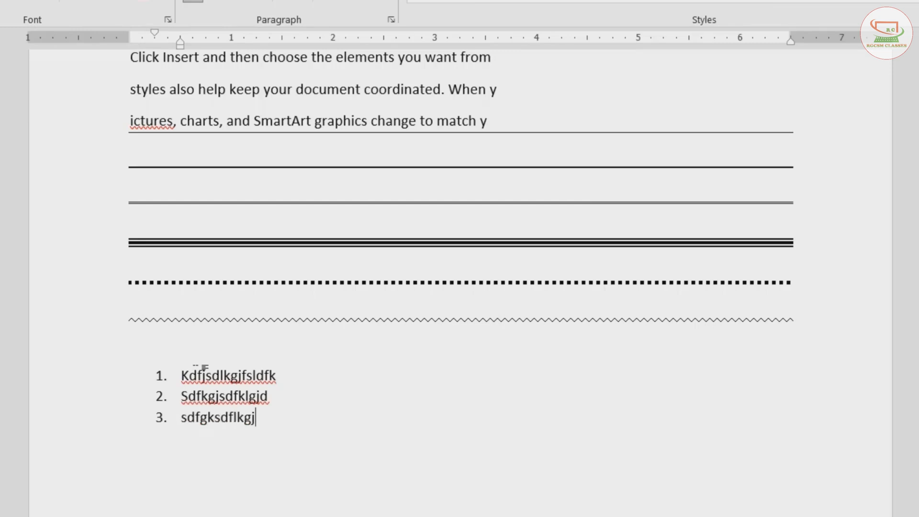
key(Return)
key(Return)
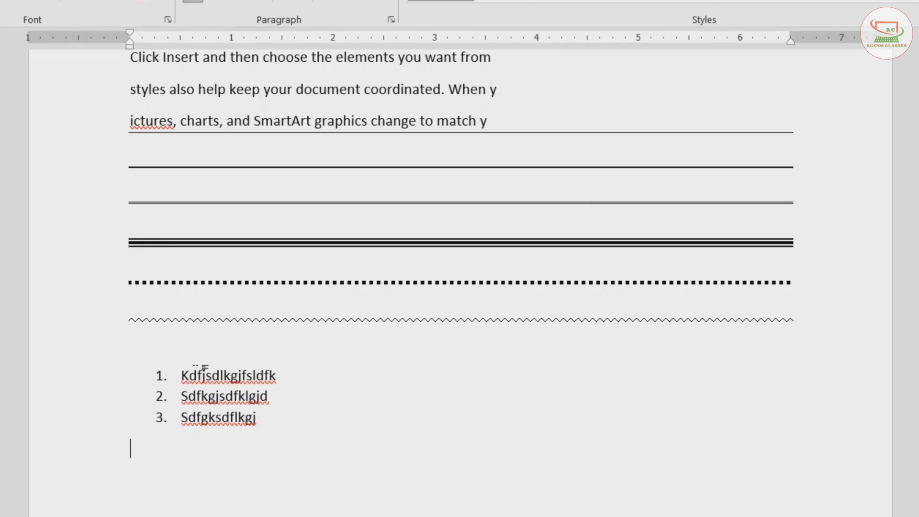
- Type 'a.' to start a lettered list, then delete it
text(a.)
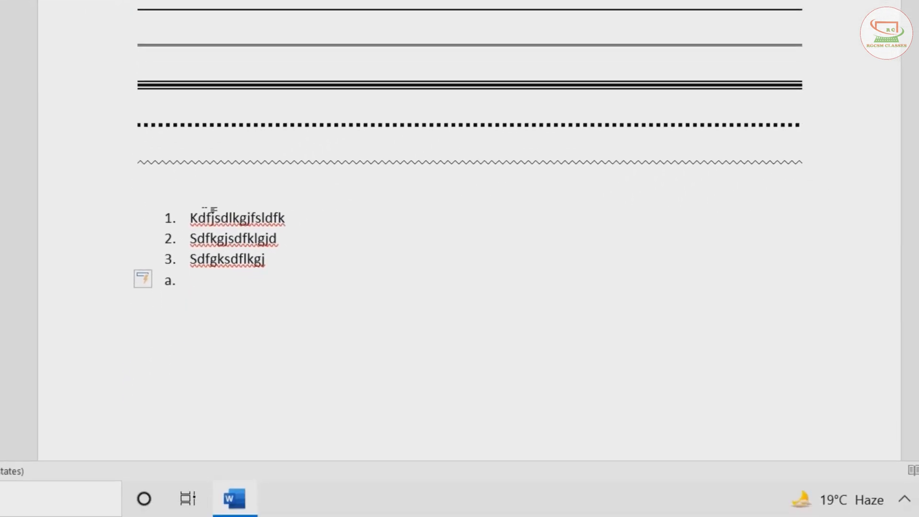
key(BackSpace)
key(BackSpace)
key(BackSpace)
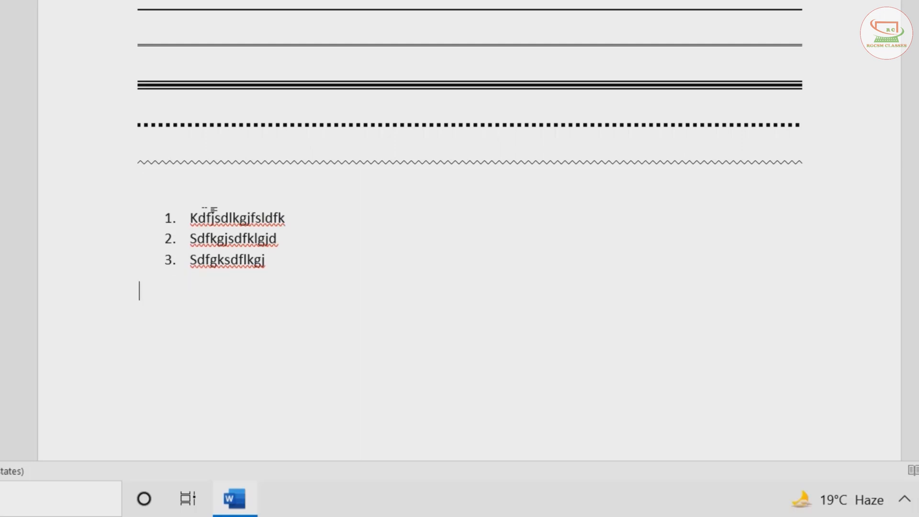
- Demonstrate an uppercase lettered list with 'A.' and a Roman numeral list with 'I.', deleting each right away
text(A.)
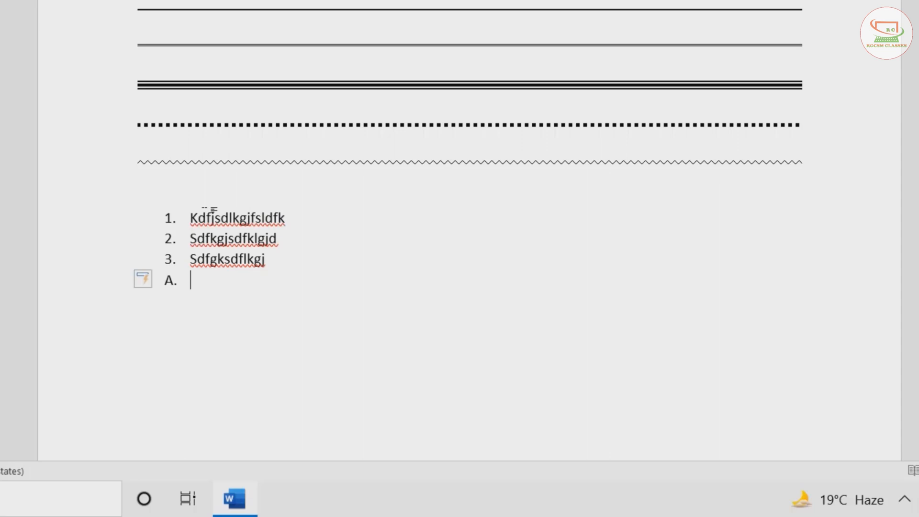
key(BackSpace)
key(BackSpace)
key(BackSpace)
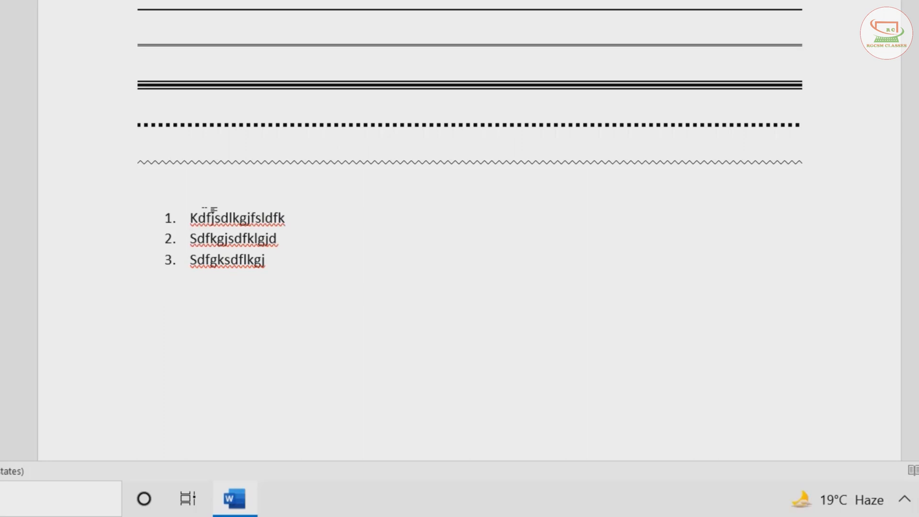
text(I.)
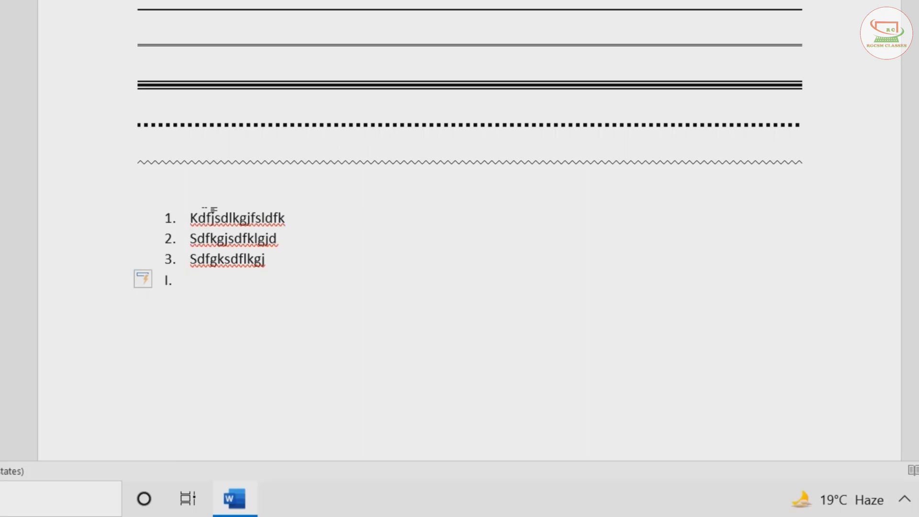
key(BackSpace)
key(BackSpace)
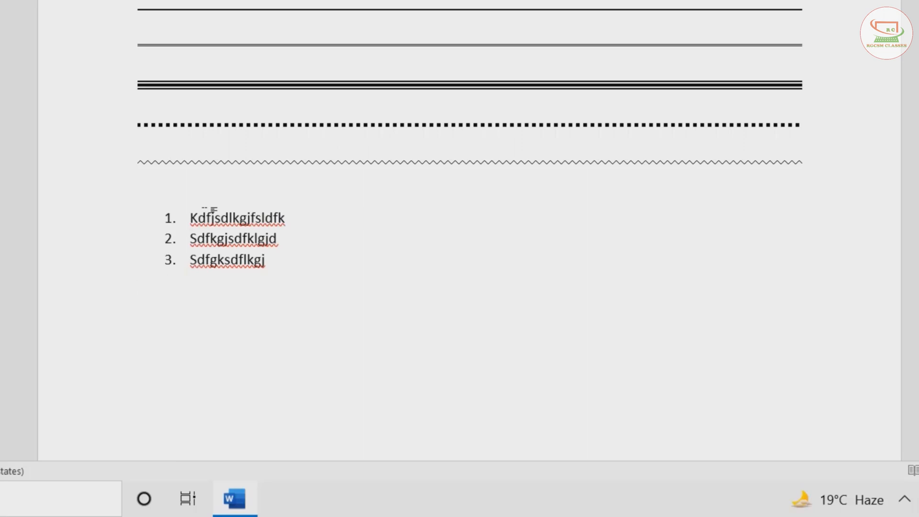
- Start a bulleted list with '* ' and enter items khk hjh and kjhkjh, then end the list
text(*)
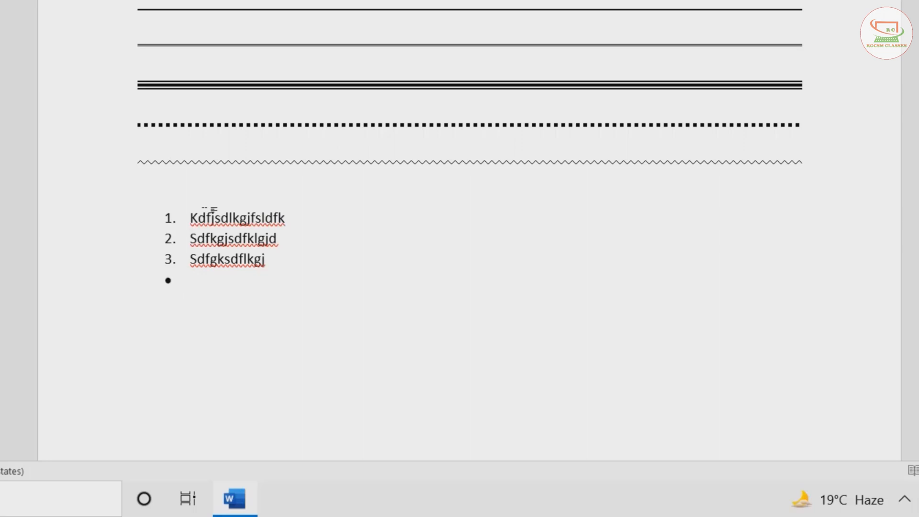
text( khk hjh)
key(Return)
text(kjhkjh)
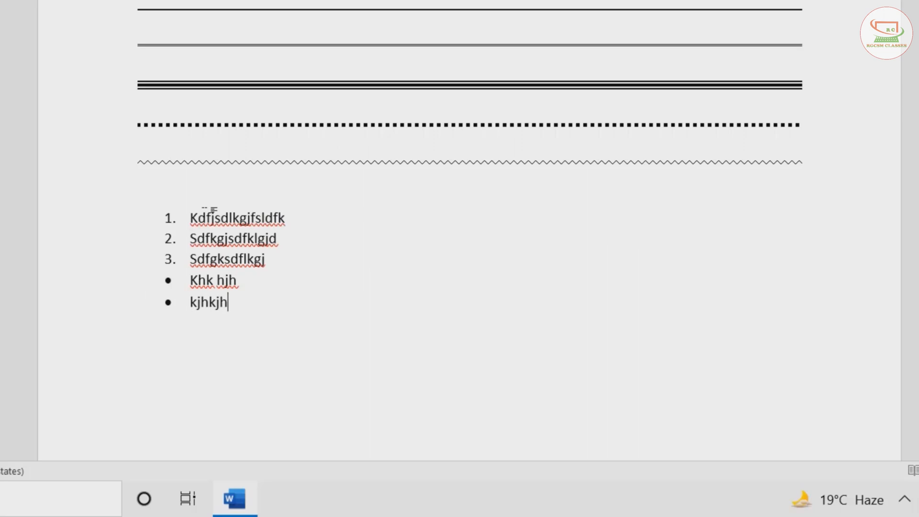
key(Return)
key(Return)
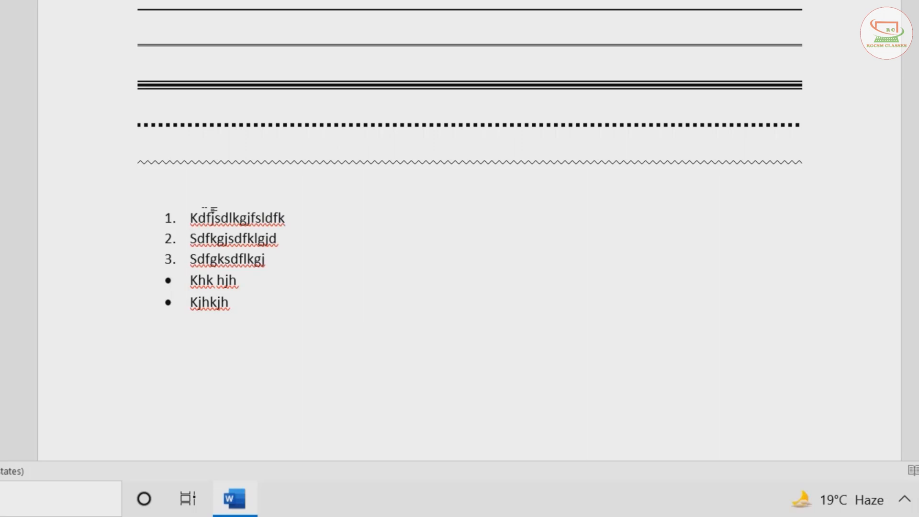
- Start an arrow-bullet list with '> ' and enter items kjkjhkjh, kjkjhkj and kjhkjh, then end the list
text(>)
text( kjkjhkjh)
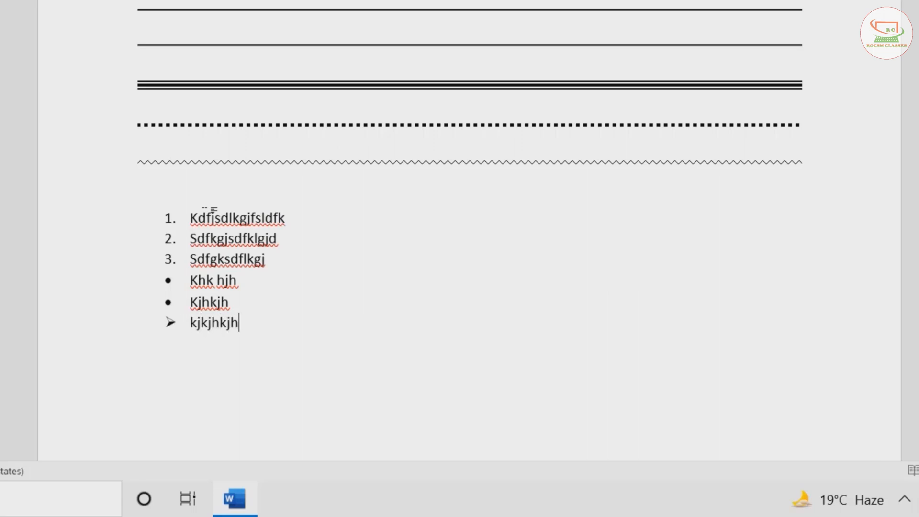
key(Return)
text(kjkjhkj)
key(Return)
text(kjhkjh)
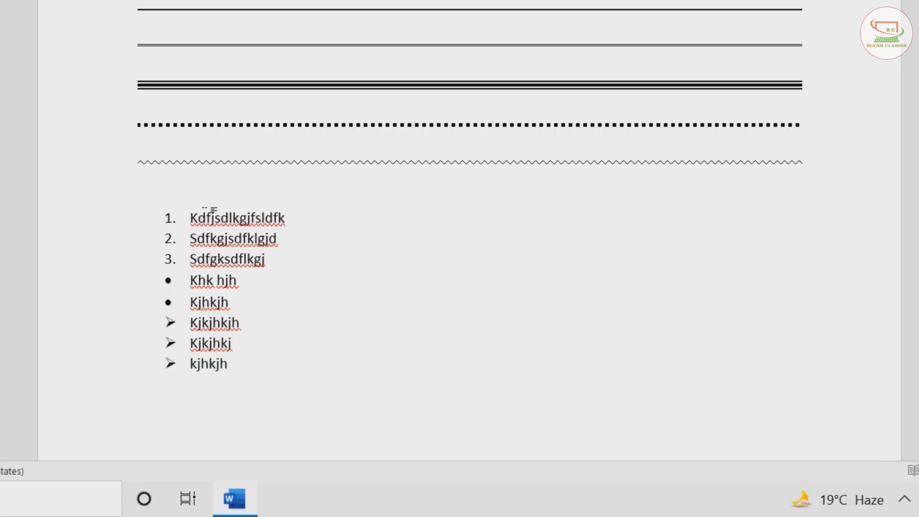
key(Return)
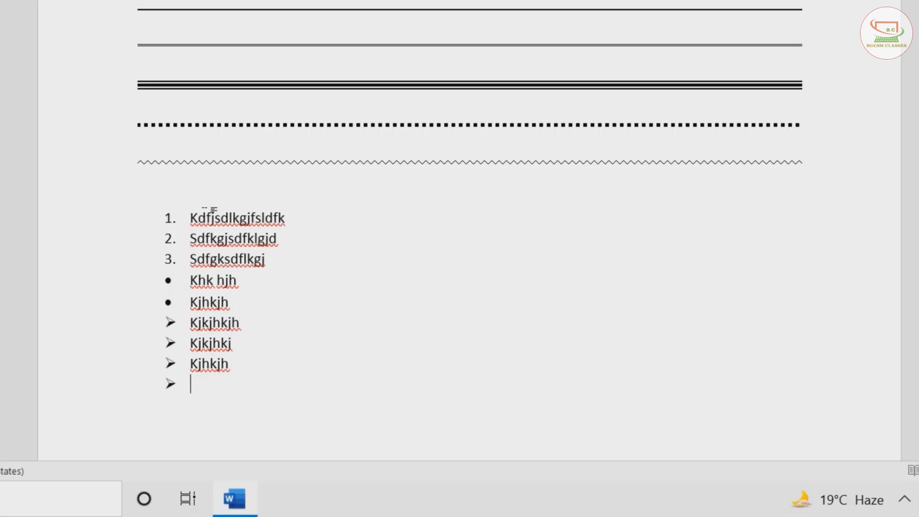
key(Return)
- Start a dash list with '- ' and enter four short items, then remove the trailing empty bullet
text(-)
key(space)
text(kjhkj)
key(Return)
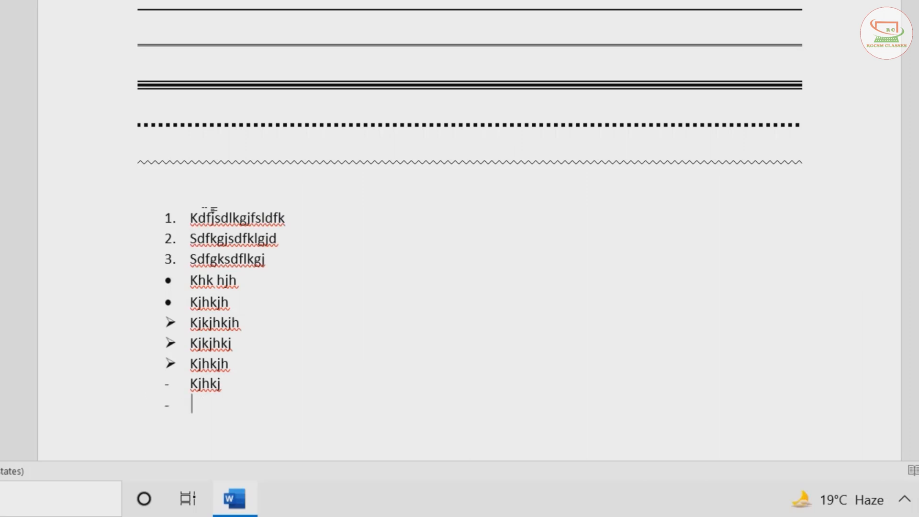
text(kjhkj)
key(Return)
text(kjhkj)
key(Return)
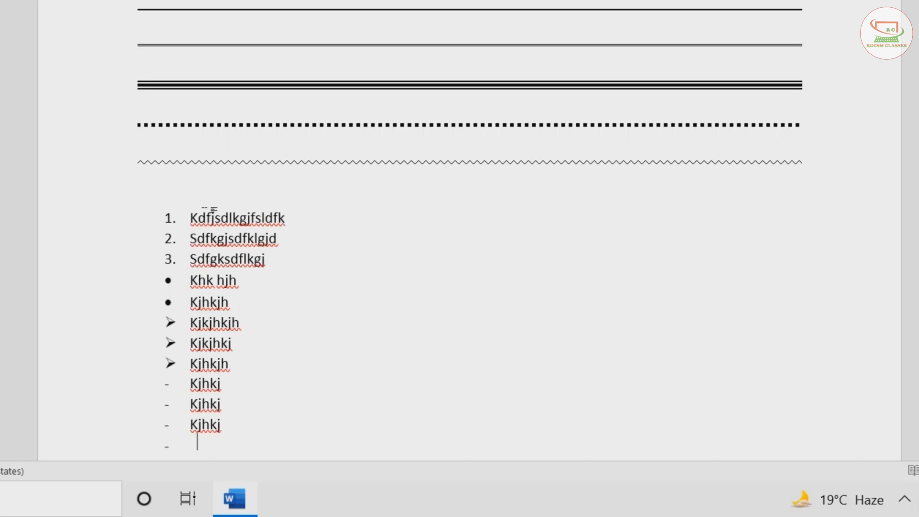
text(khkj)
key(Return)
scroll(219, 266, down, 3)
key(BackSpace)
key(BackSpace)
key(BackSpace)
key(BackSpace)
key(BackSpace)
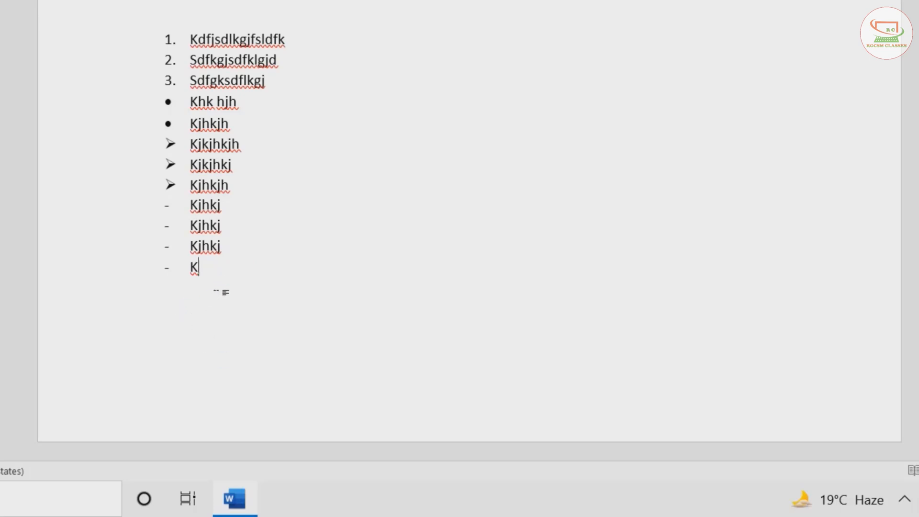
- Add a blank line and insert a copyright symbol by typing (c)
key(Return)
key(Return)
text((c))
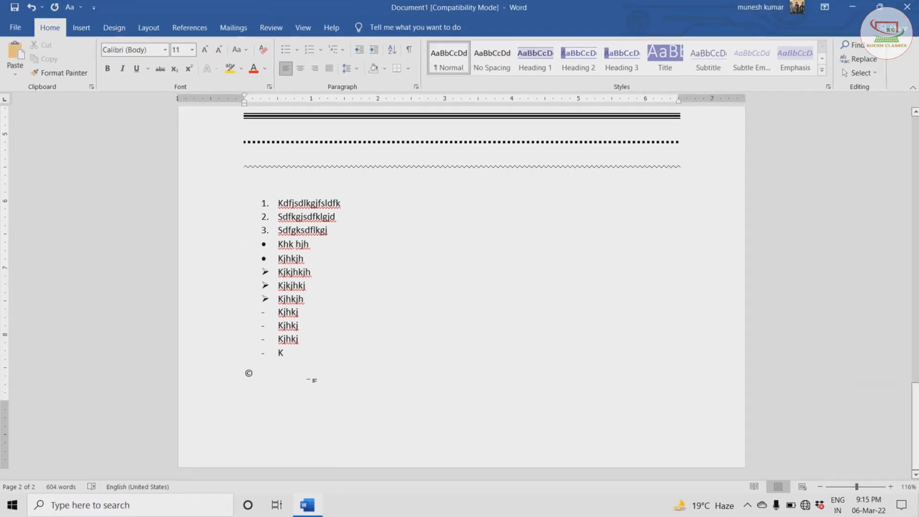
- Insert a registered symbol by typing (r), followed by the word leptop
click(888, 487)
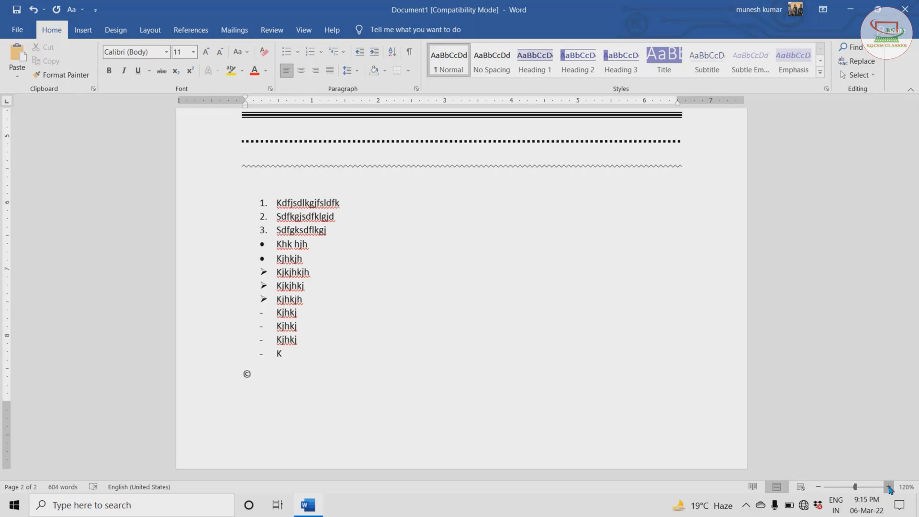
click(888, 487)
click(888, 487)
click(888, 486)
click(888, 486)
click(888, 487)
click(888, 486)
click(888, 486)
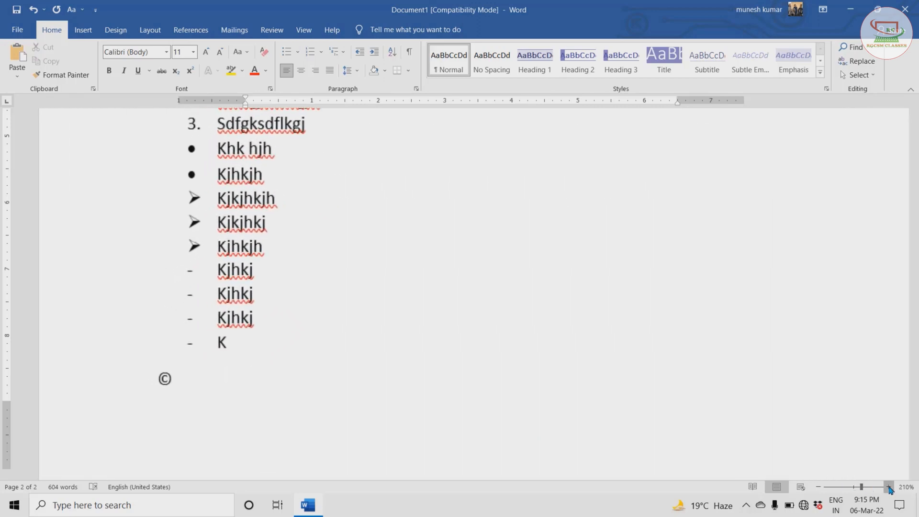
click(888, 486)
click(888, 486)
click(888, 487)
click(888, 487)
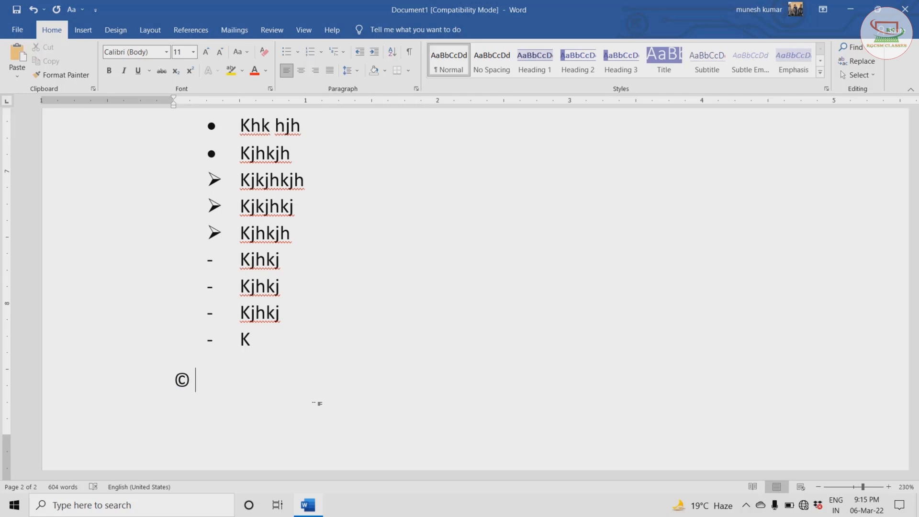
text((r)
text())
text(leptop)
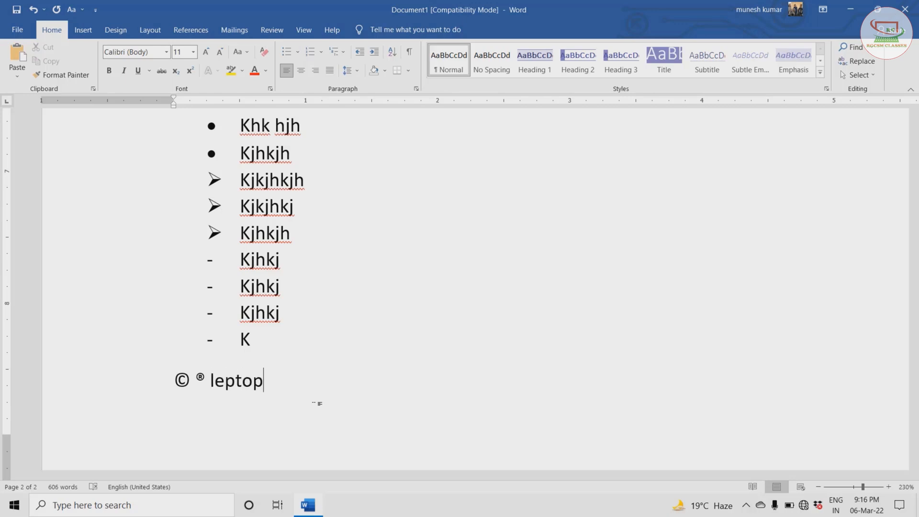
text((r))
- Insert a trademark symbol by typing (tm), after undoing an autocorrected (r) attempt
key(ctrl+z)
key(BackSpace)
key(BackSpace)
text(tm))
- Start a new page and type the ordinals 1st, 2nd, 8th and 12th on separate lines
key(ctrl+Return)
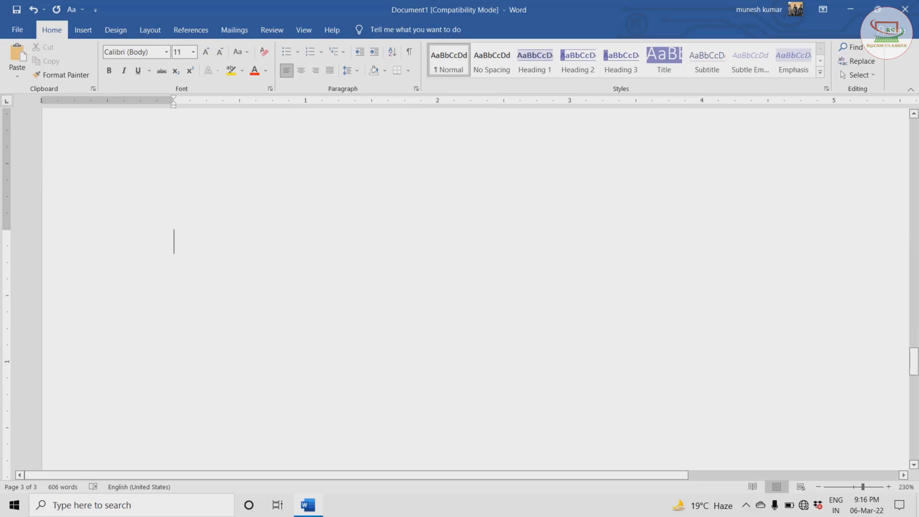
text(1st n)
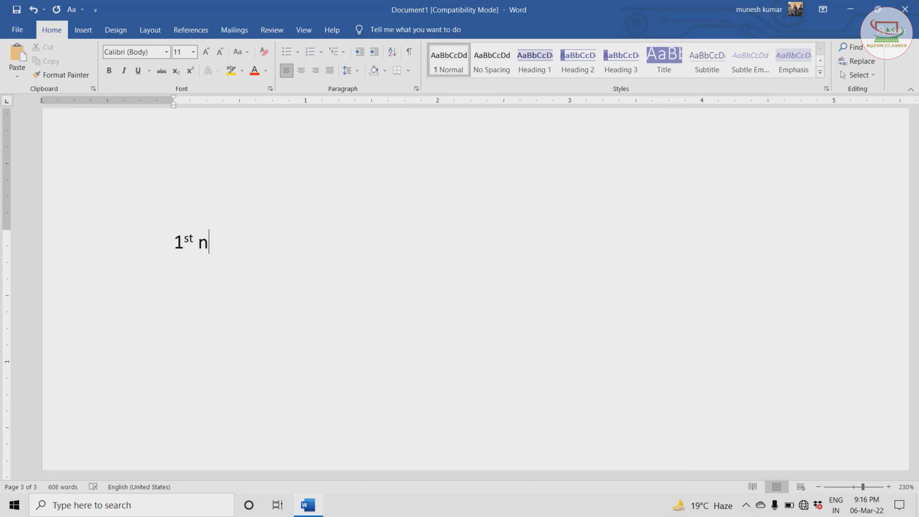
key(BackSpace)
key(Return)
text(2nd)
key(Return)
text(8)
text(th)
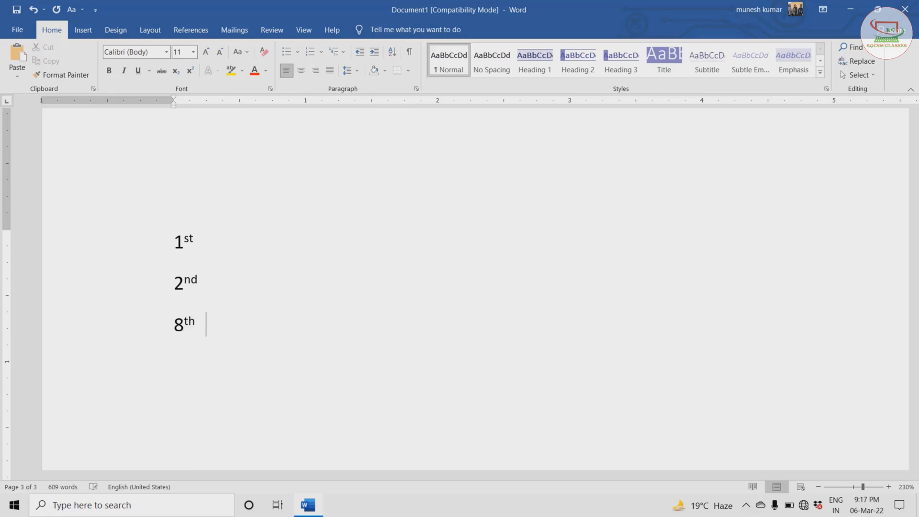
key(Return)
text(12th)
key(Return)
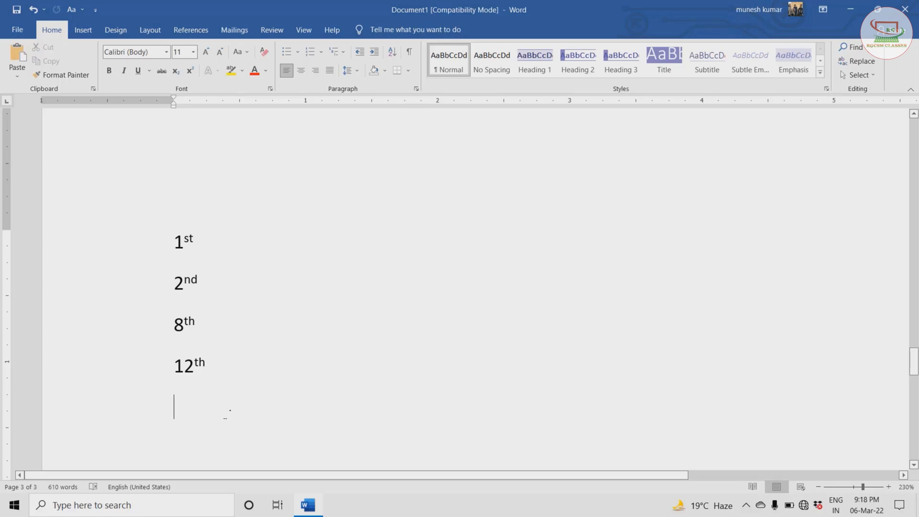
- Insert sad, smiling and neutral emoji faces by typing :(, :) and :|
scroll(225, 414, down, 3)
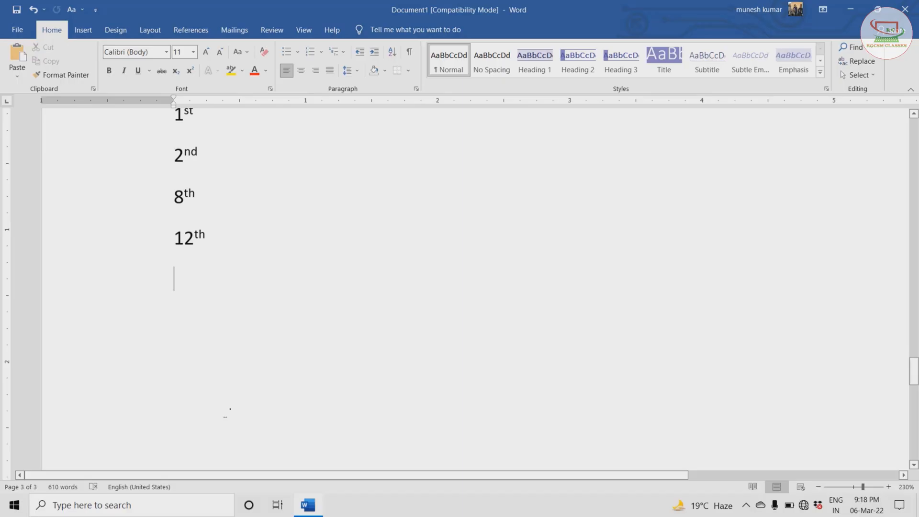
text(:)
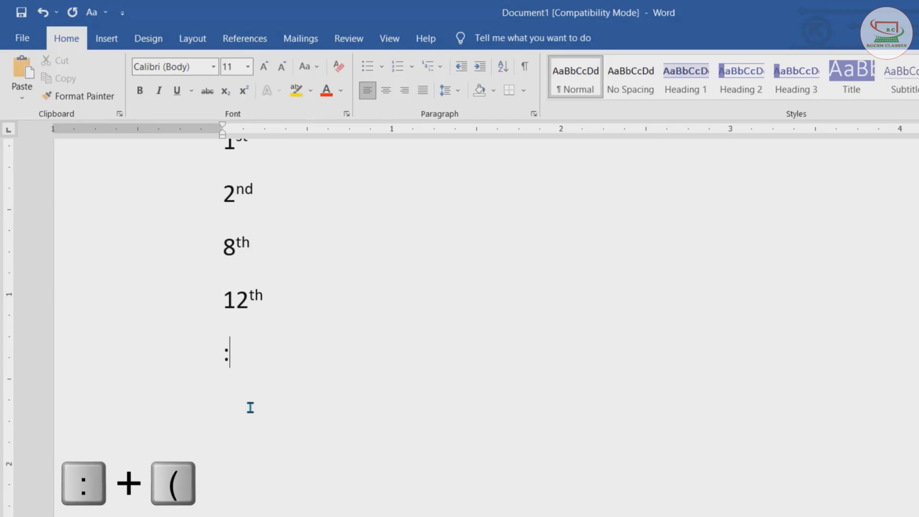
text(()
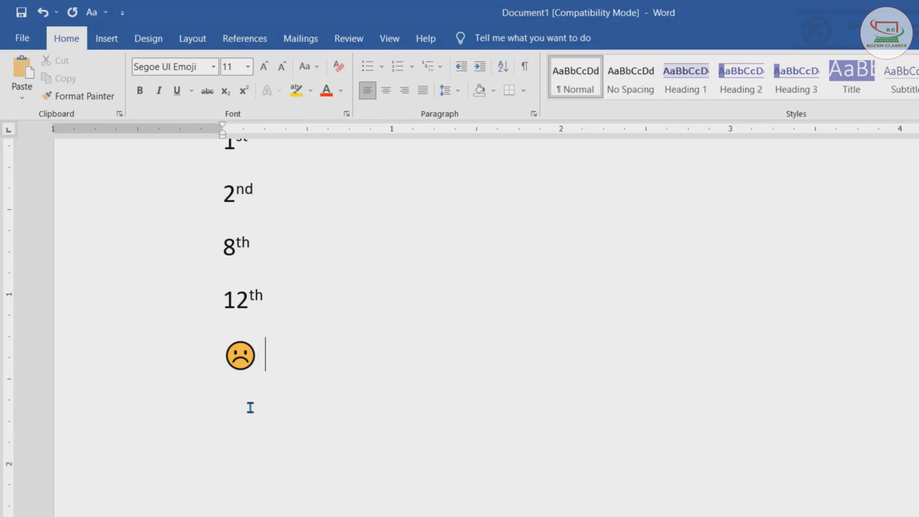
text(:)
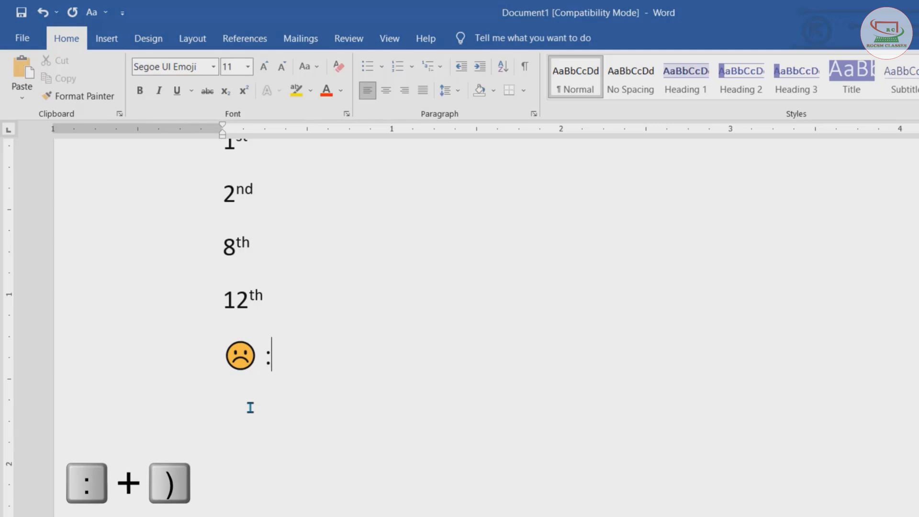
text())
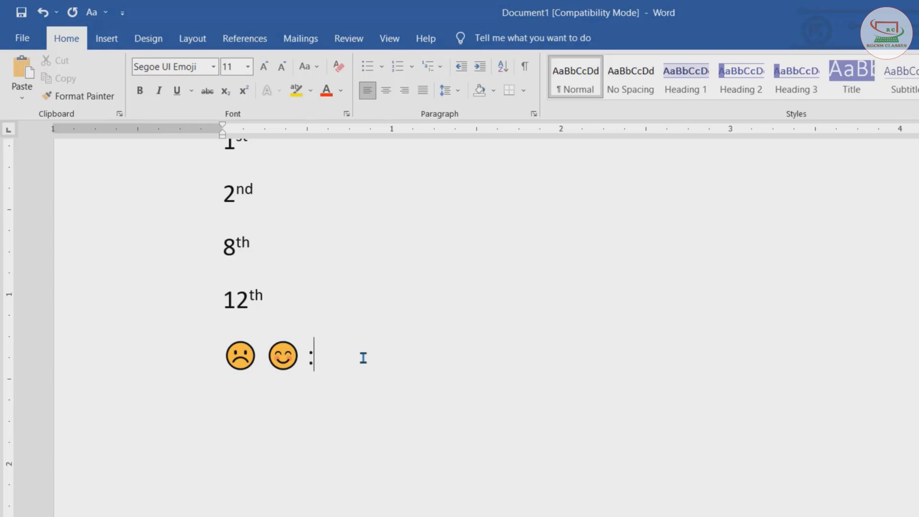
text(:|)
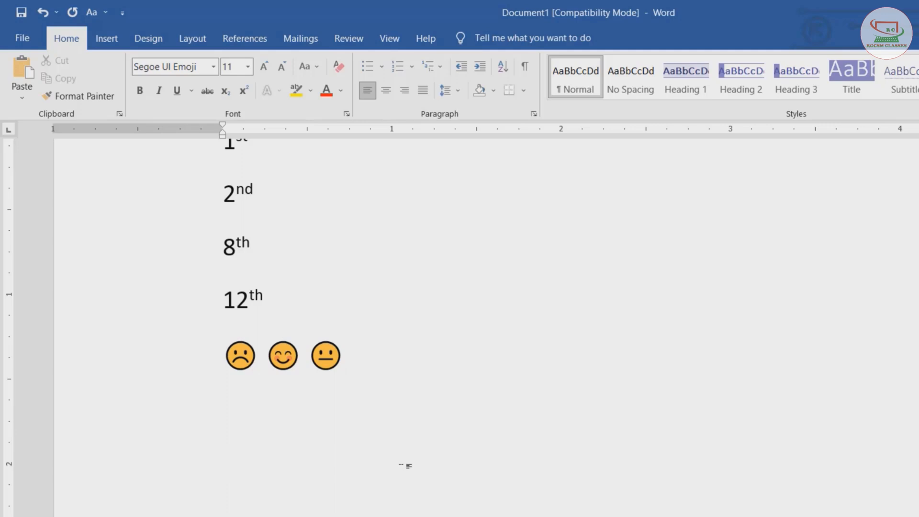
- Create a three-column table by typing a row of plus signs separated by dashes
text(+)
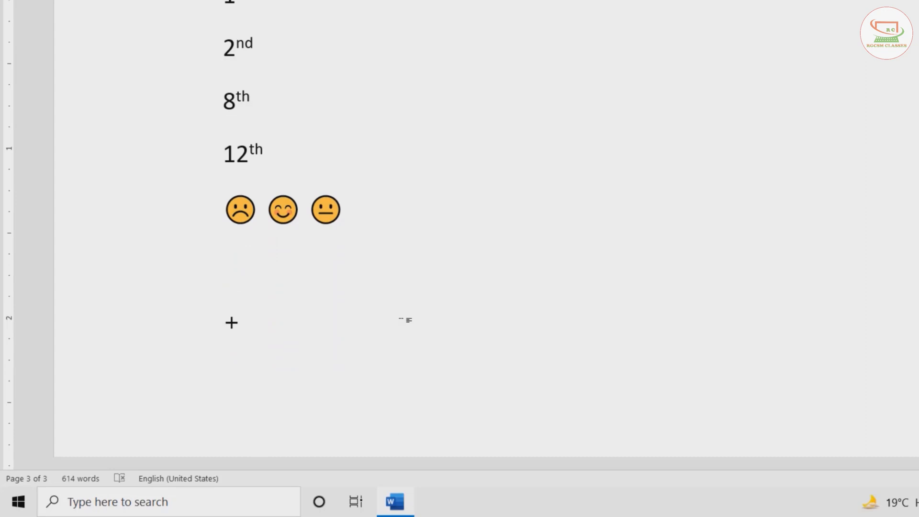
text(------------+---)
text(-)
text(+)
text(----)
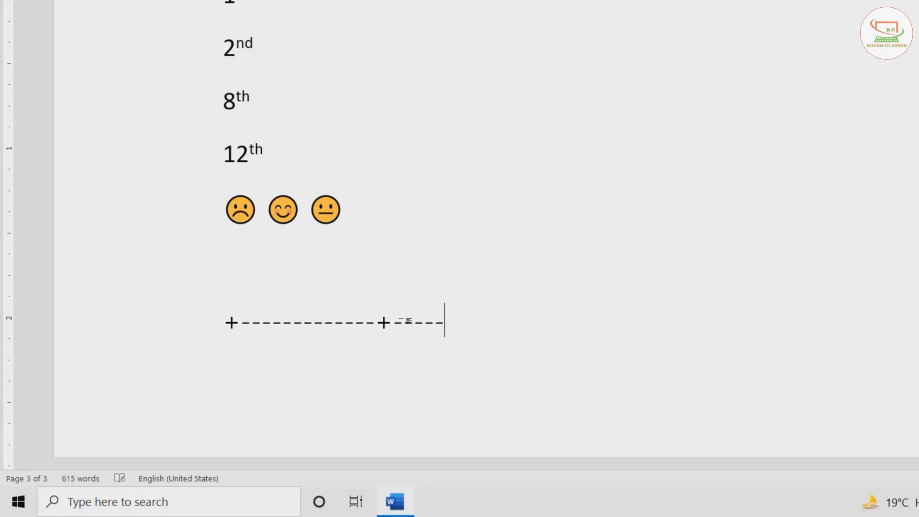
text(---------------------------------------------------------------)
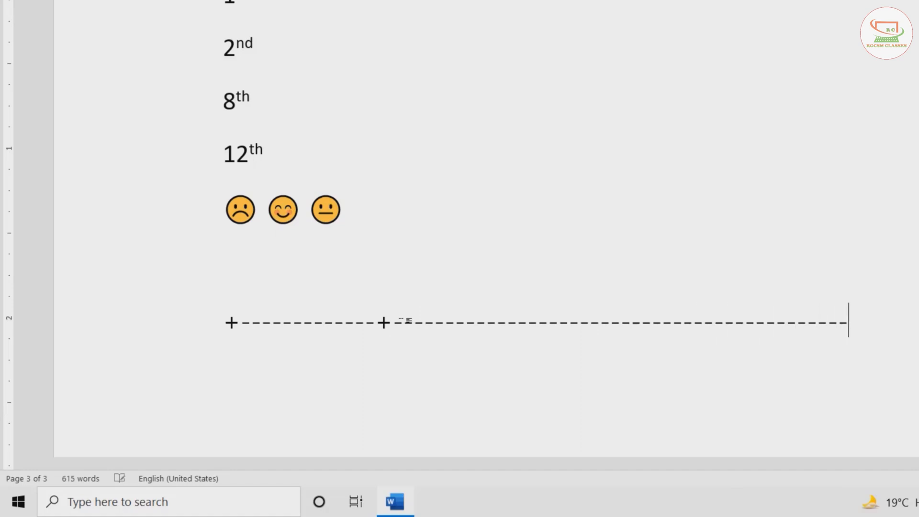
text(+-----------)
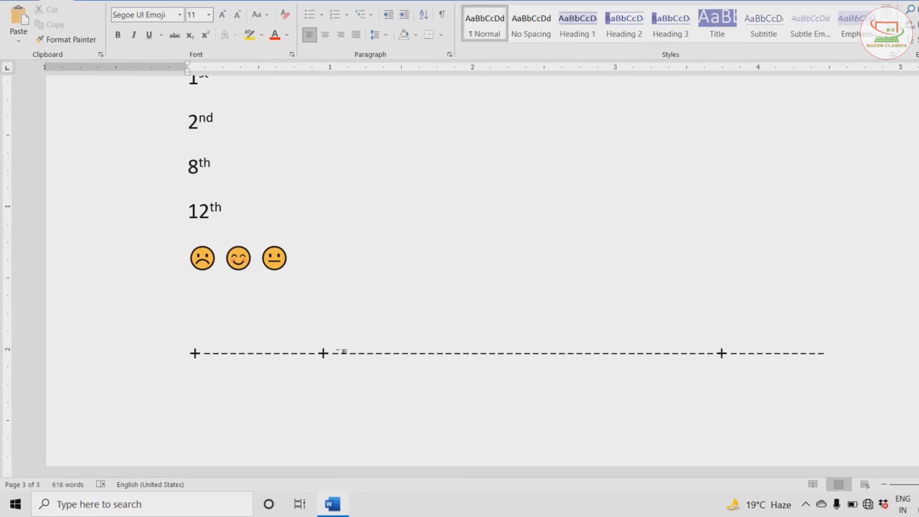
text(+)
key(Return)
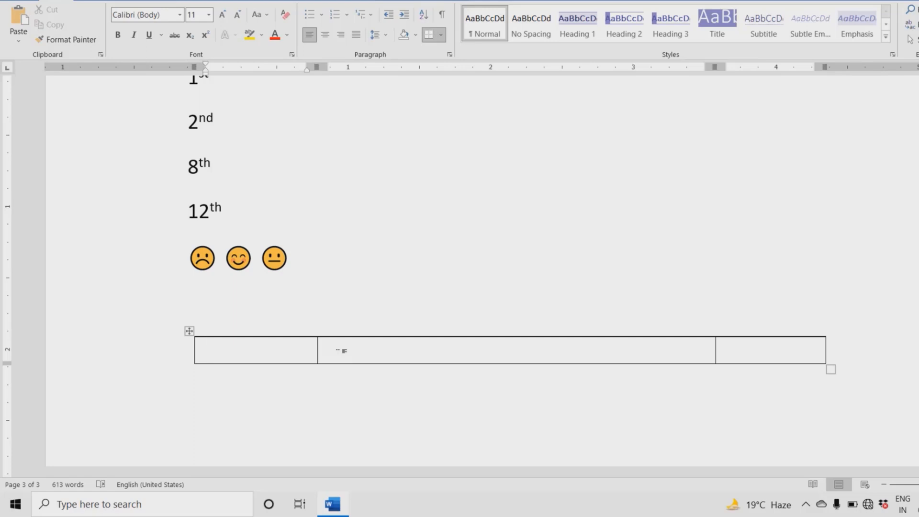
- Fill the table's header row with Name, father's name and city
text(name)
key(Tab)
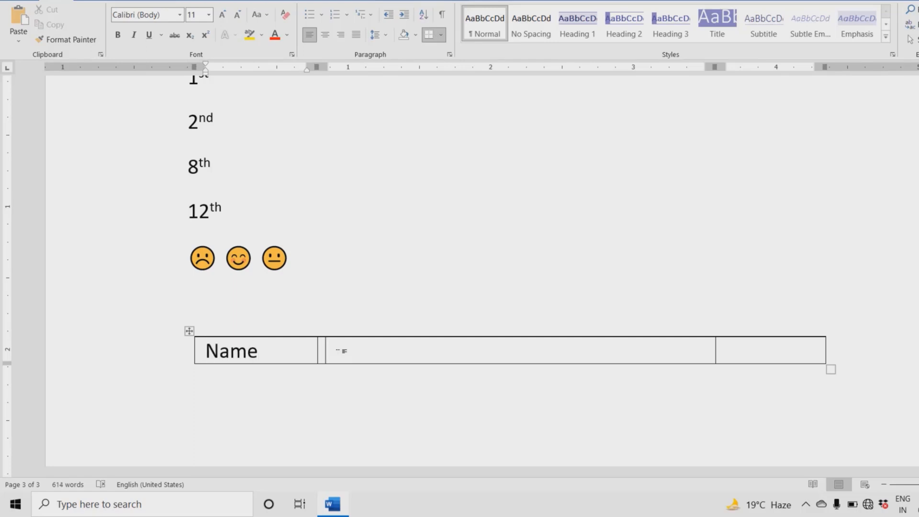
text(father's name)
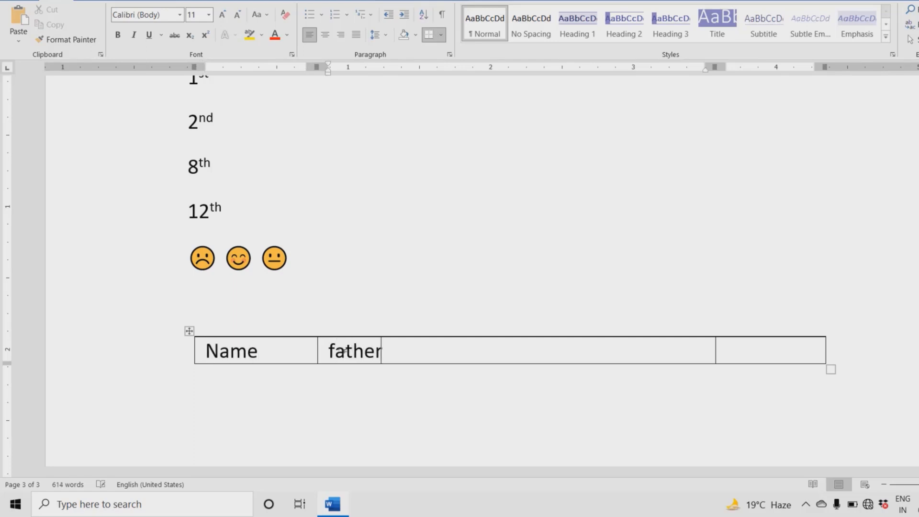
key(Tab)
text(city)
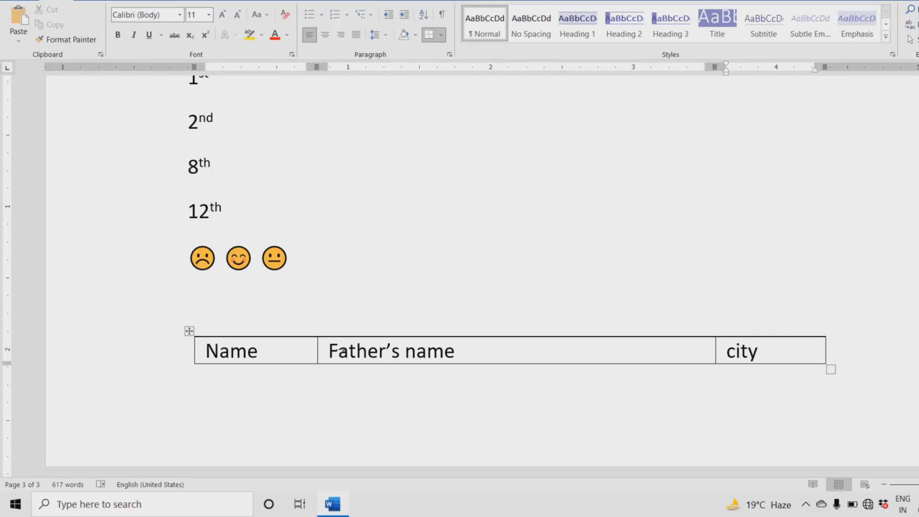
- Add two data rows with sample entries kjllkj, kljjlkjlk, kjlkj, klj and k, ending with a new empty row
key(Tab)
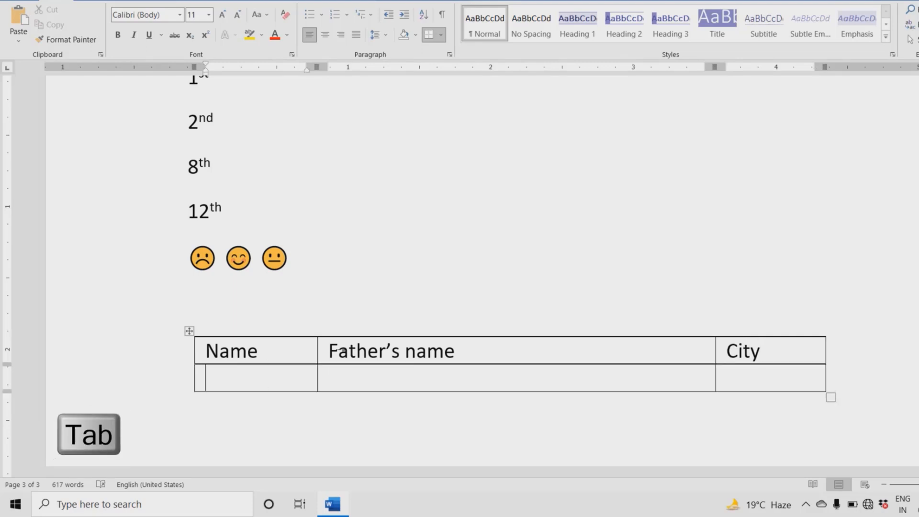
text(kjllkj)
key(Tab)
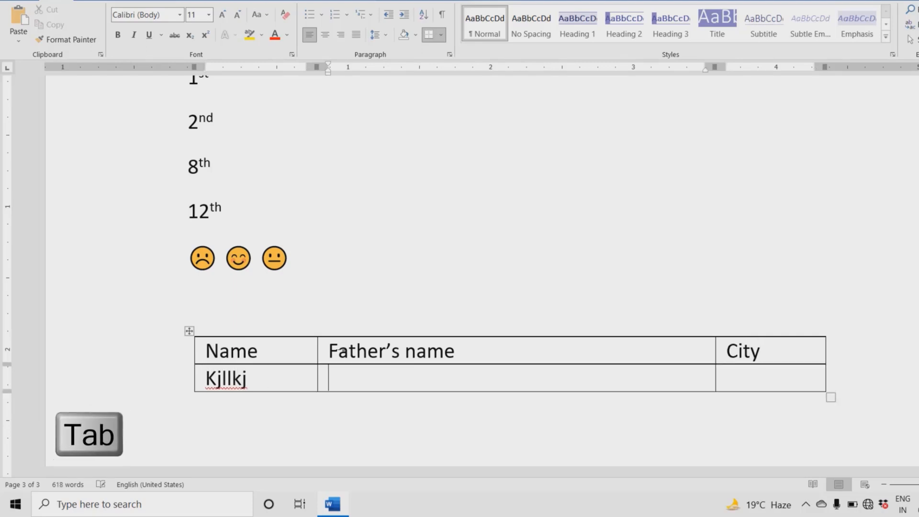
text(kljjlkjlk)
key(Tab)
key(Tab)
text(kjlkj)
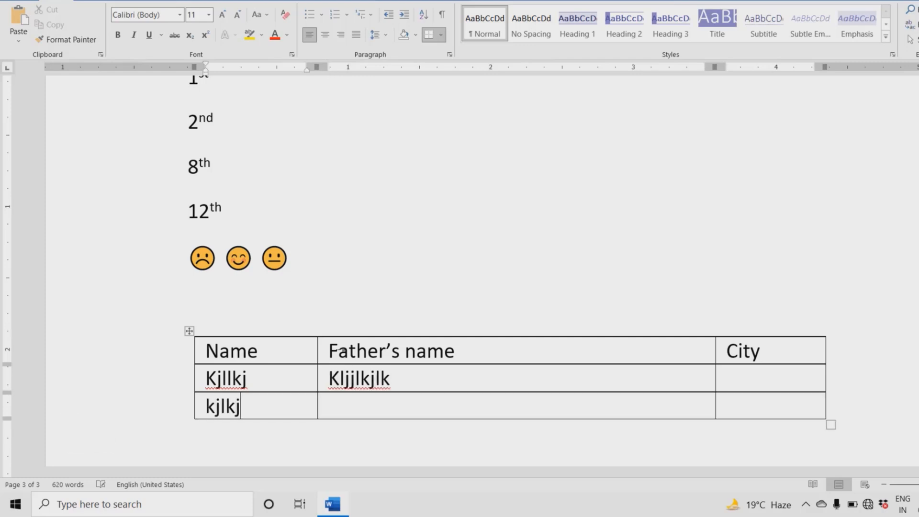
key(Tab)
text(klj)
key(Tab)
text(k)
key(Tab)
key(Tab)
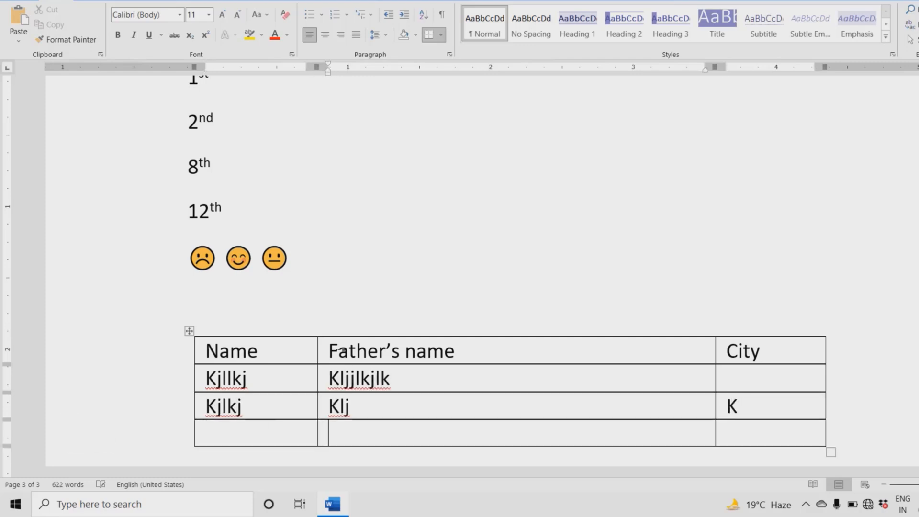